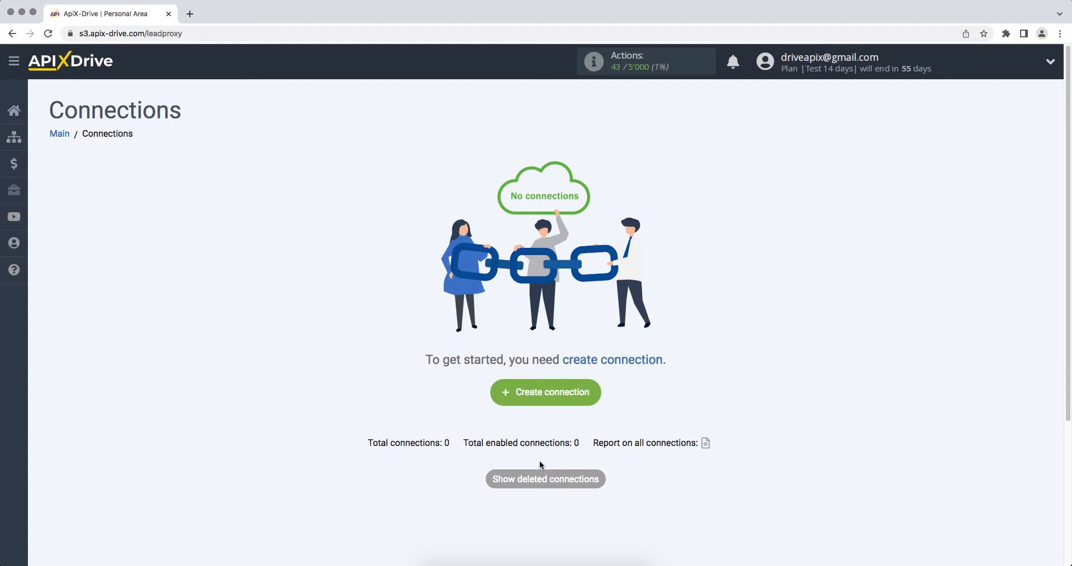
Start a new connection with Salesforce CRM chosen as the data source system
left_click(503, 403)
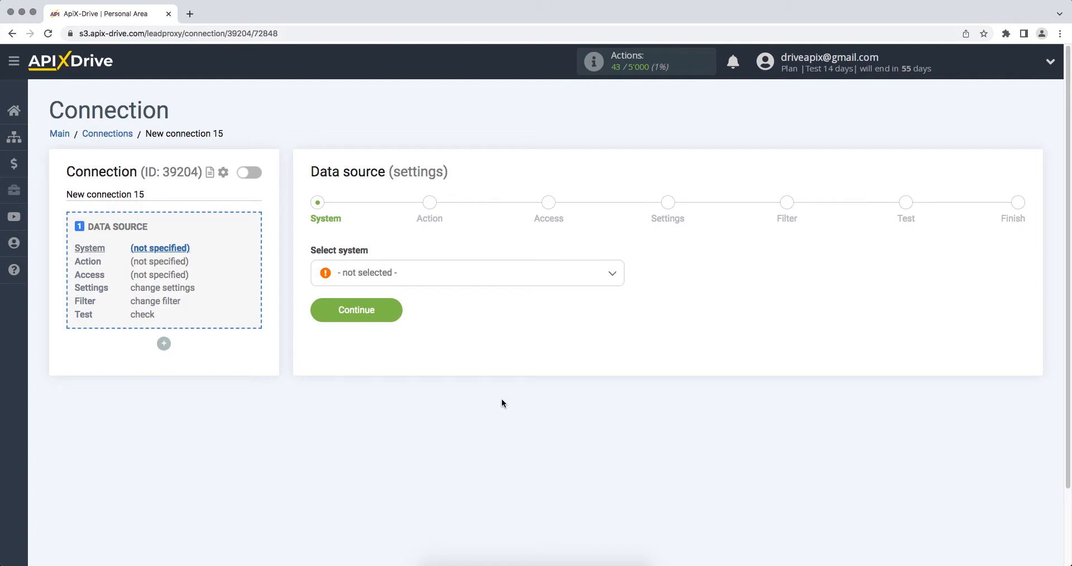
left_click(479, 285)
left_click_drag(622, 291, 626, 414)
left_click(424, 416)
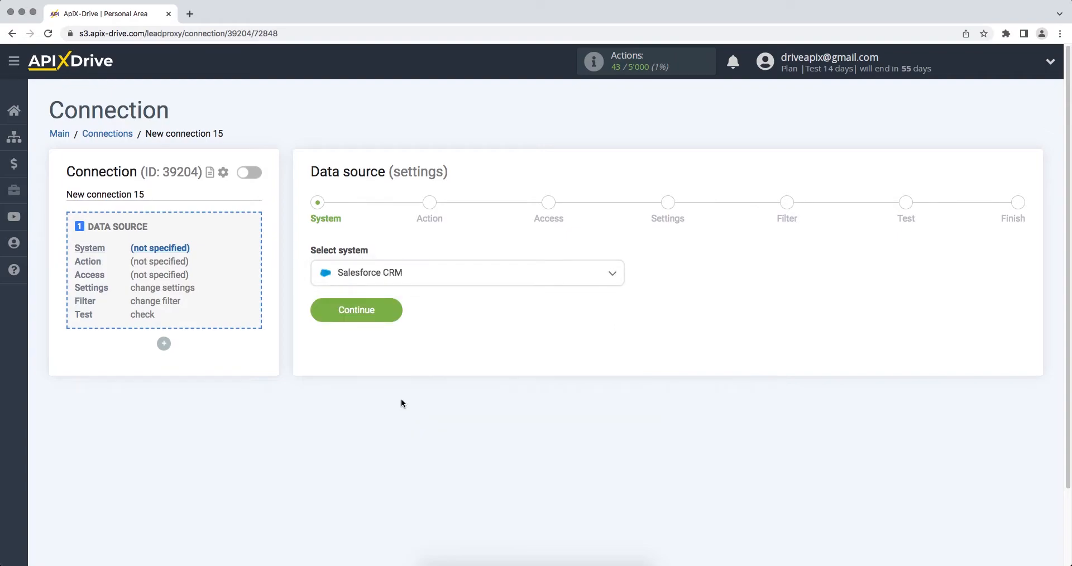
left_click(329, 316)
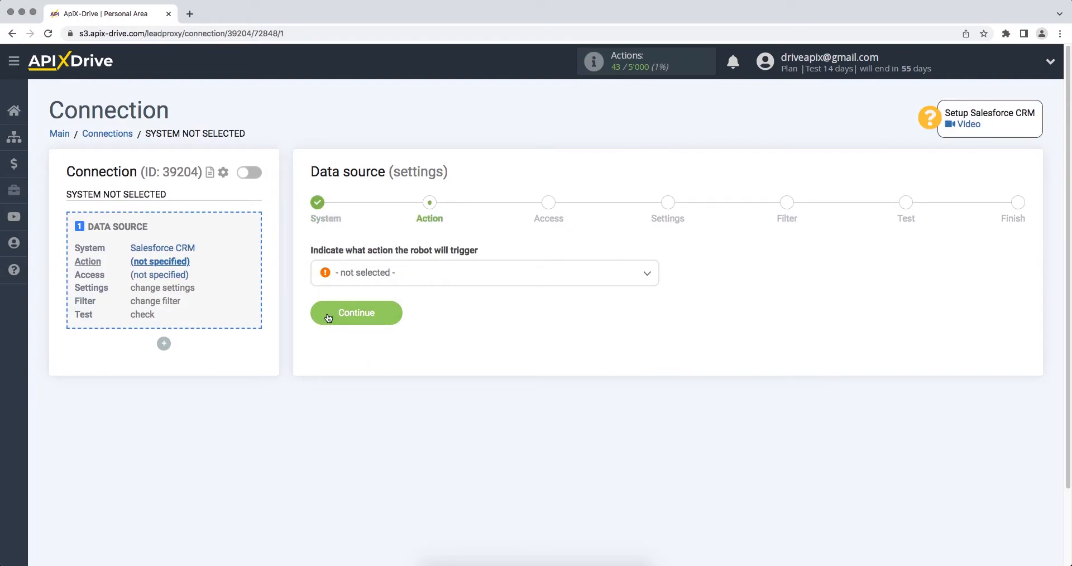
Choose Get LEADS (new) as the Salesforce action and begin connecting a Salesforce account
left_click(364, 279)
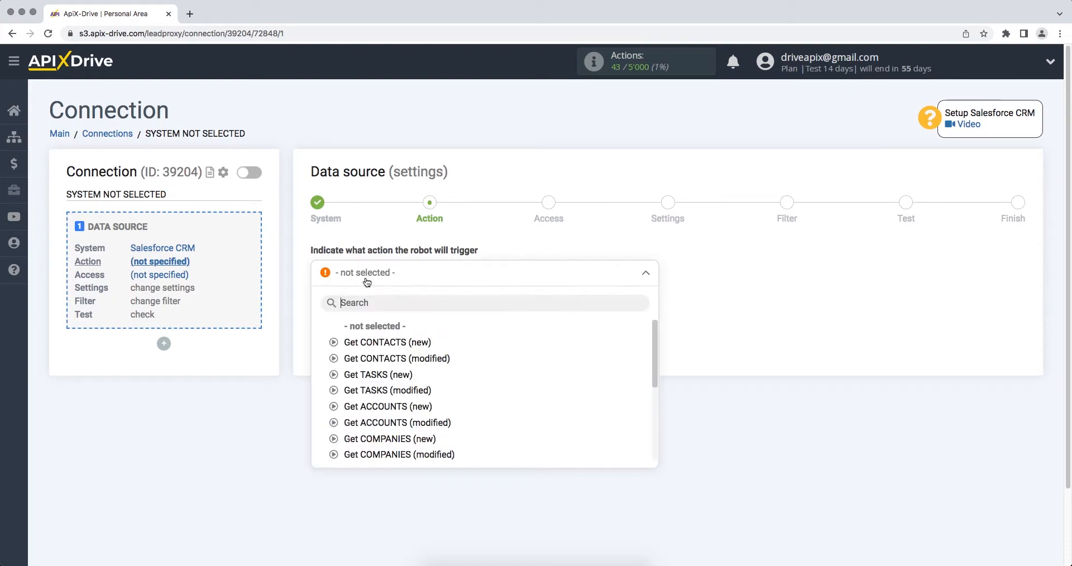
scroll(654, 335, "down", 3)
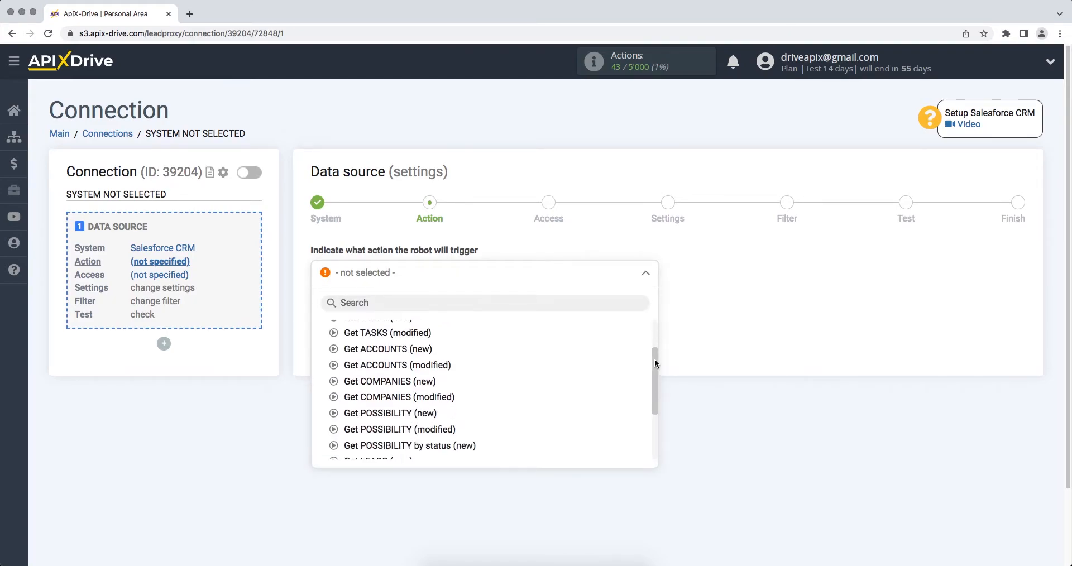
left_click(379, 446)
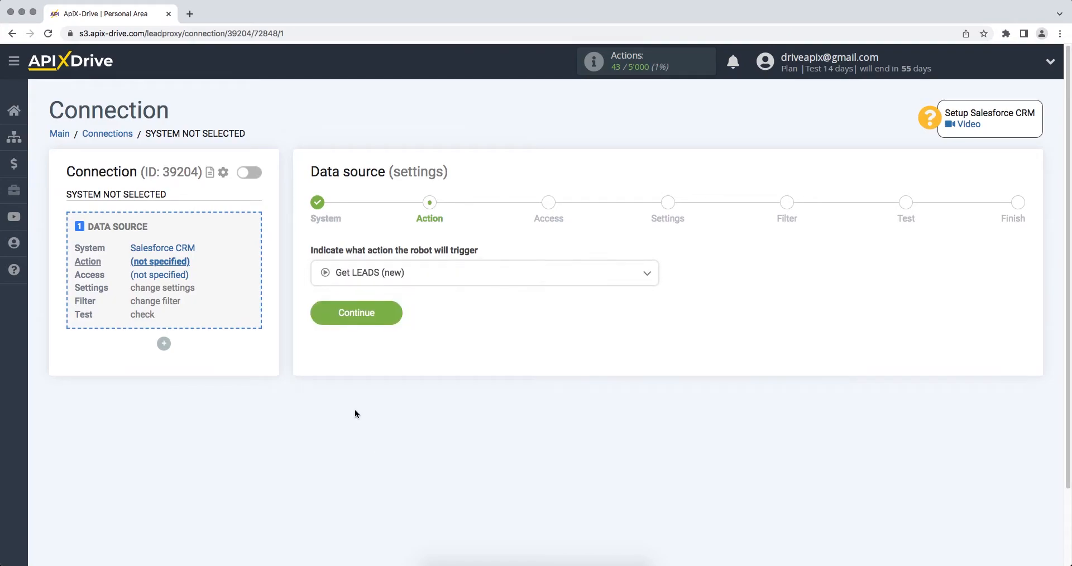
left_click(315, 321)
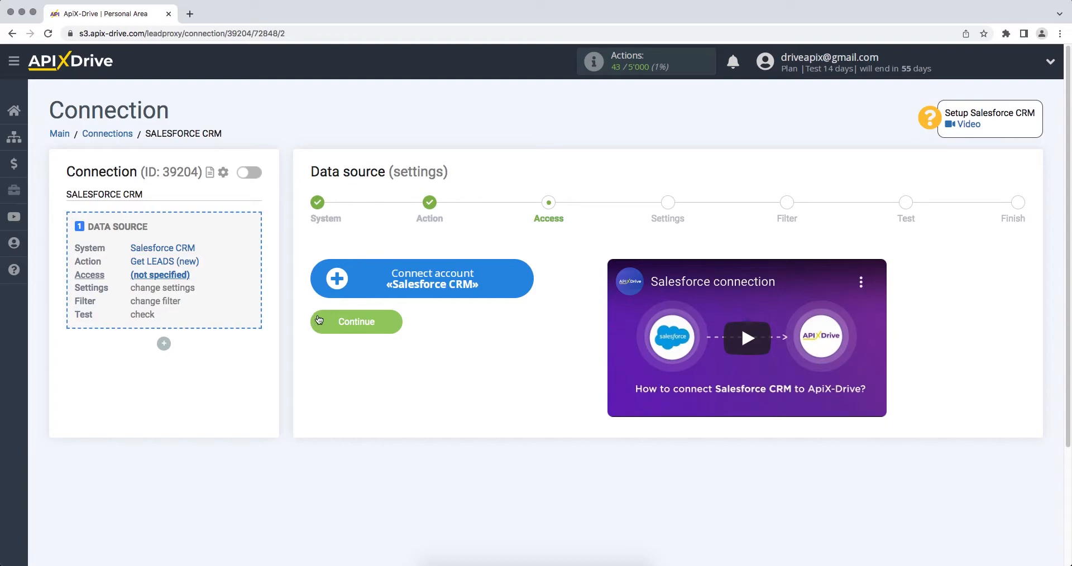
left_click(336, 285)
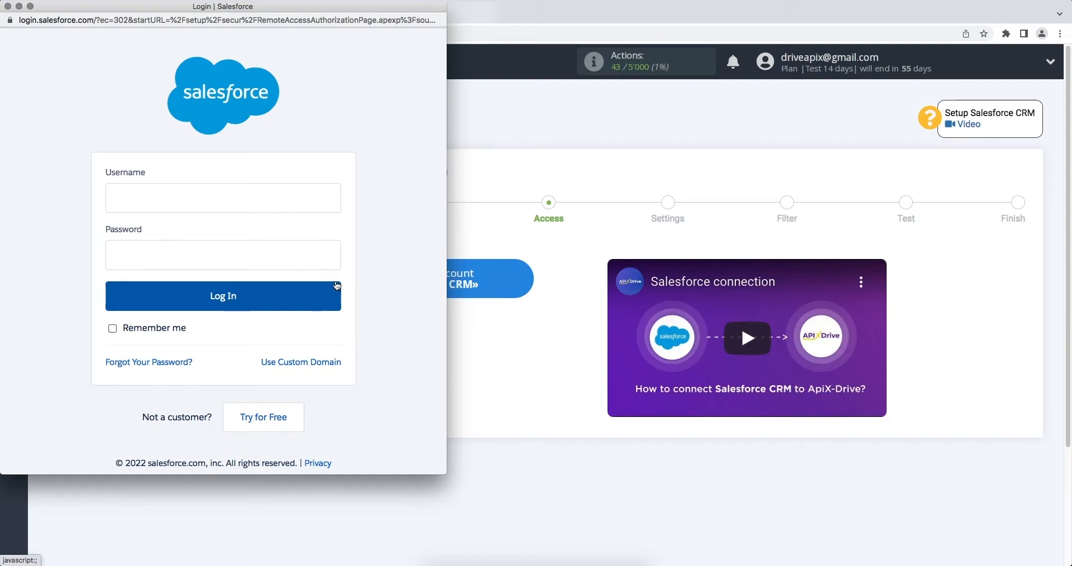
Log in to Salesforce with the account username and password, then submit the emailed verification code
left_click(281, 198)
left_click(268, 249)
type("••••••••••••")
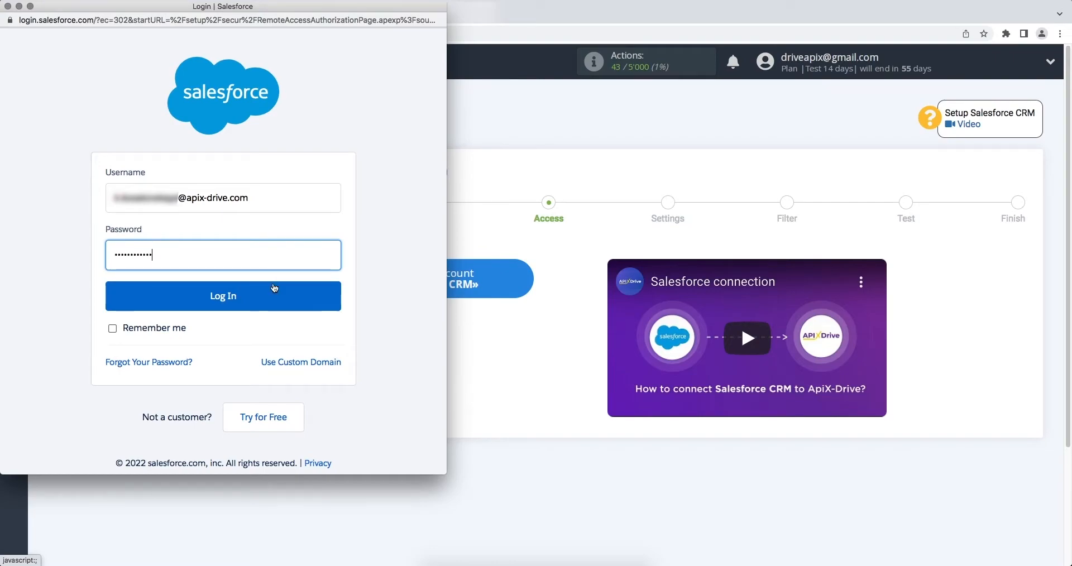
left_click(274, 288)
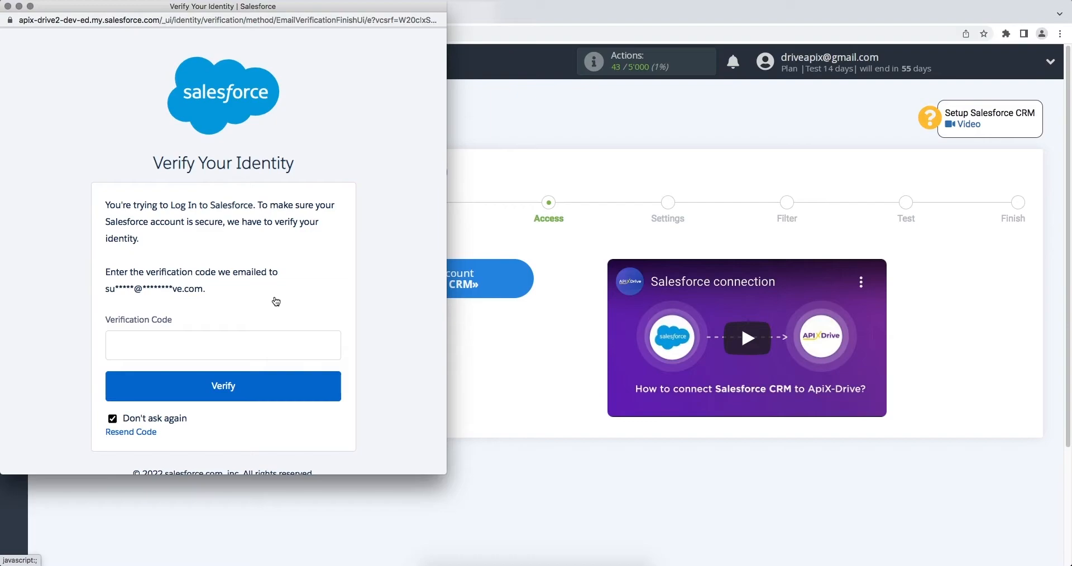
left_click(239, 345)
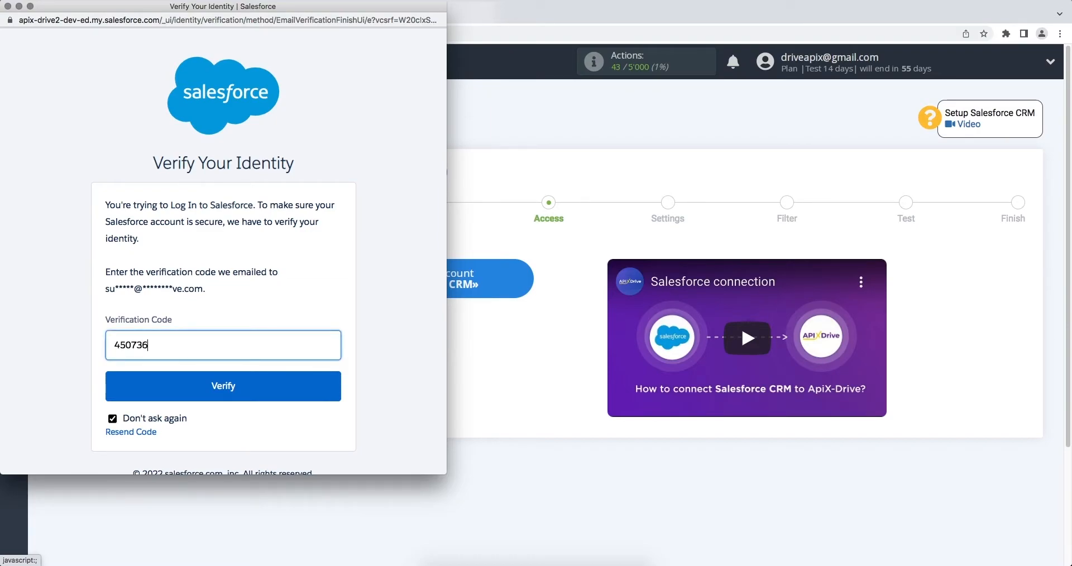
left_click(249, 398)
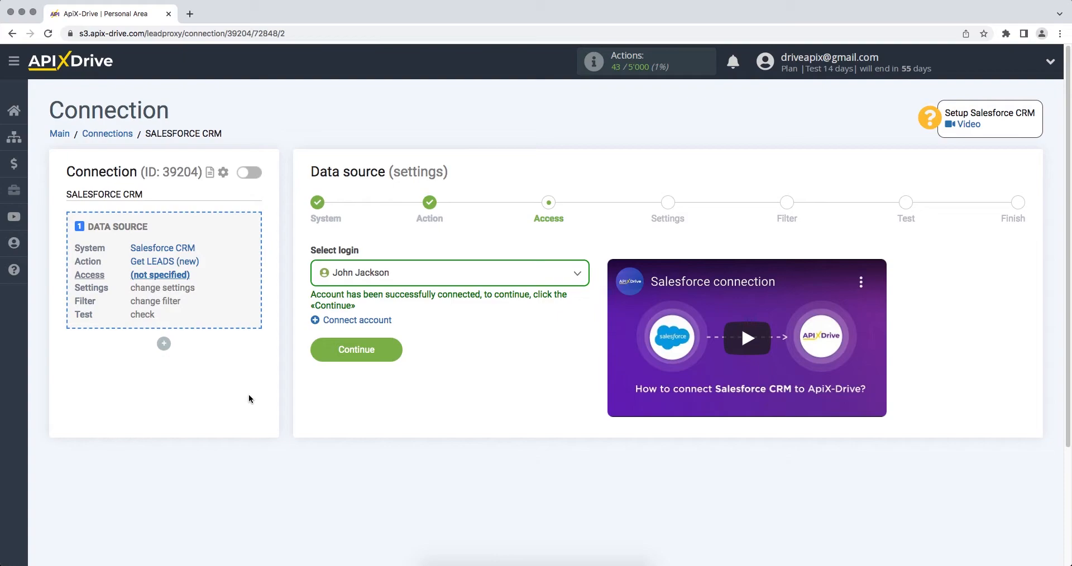
Select the connected Salesforce login, skip settings and filtering, and accept the sample lead data
left_click(370, 280)
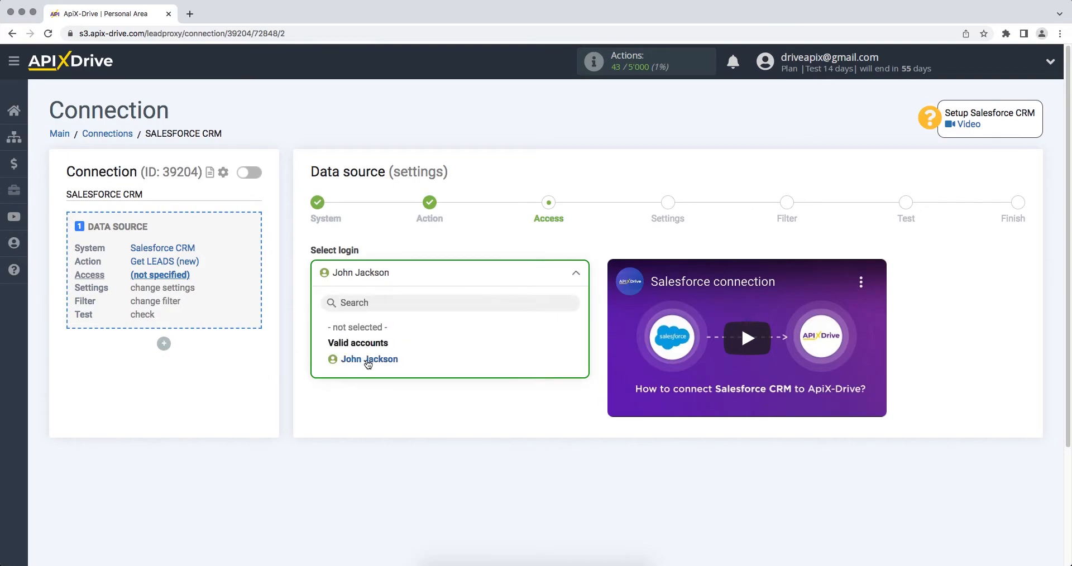
left_click(366, 360)
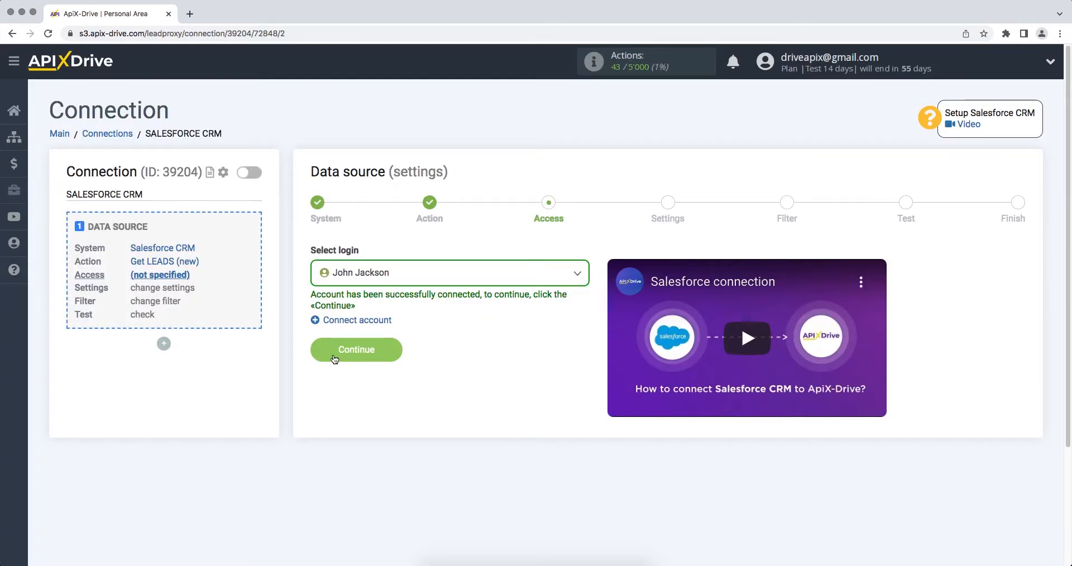
left_click(335, 357)
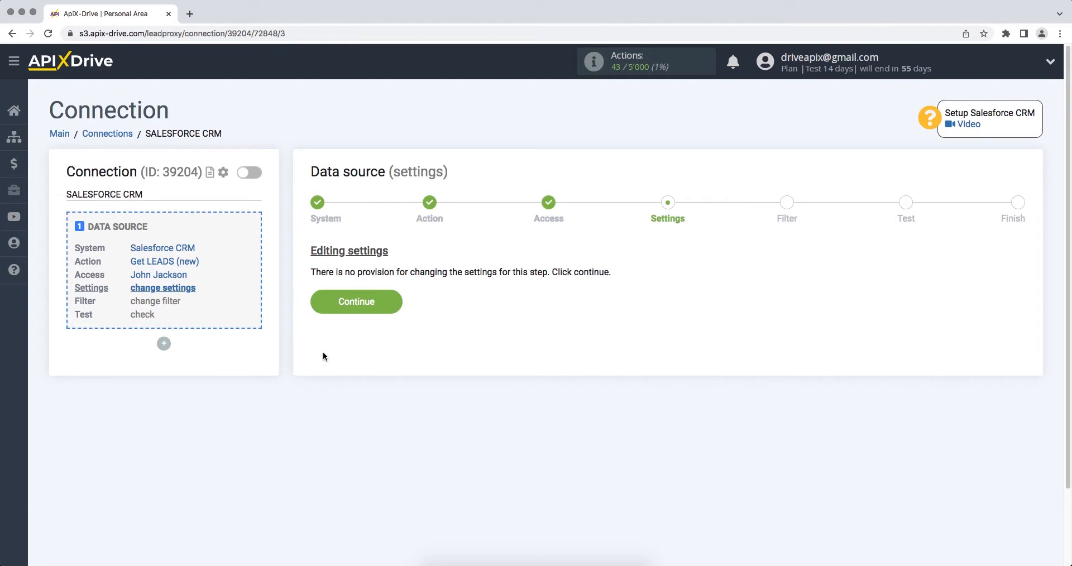
left_click(321, 308)
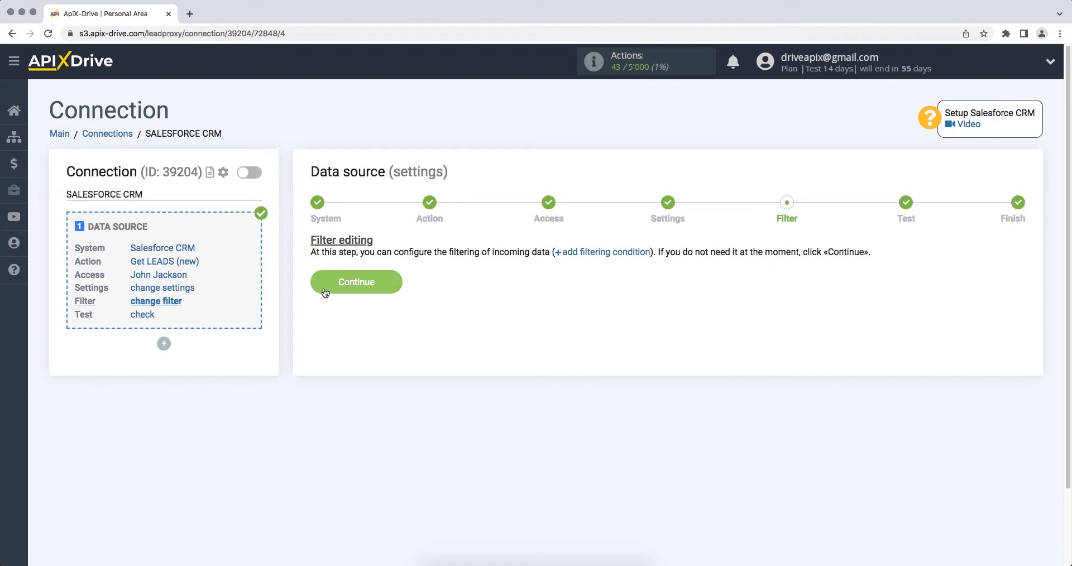
left_click(324, 286)
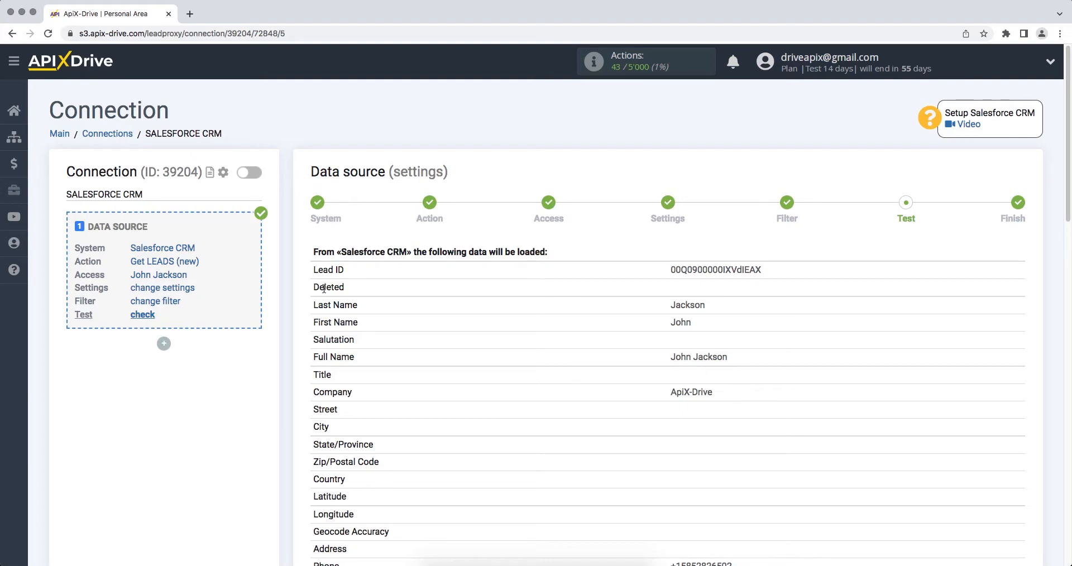
scroll(324, 288, "down", 15)
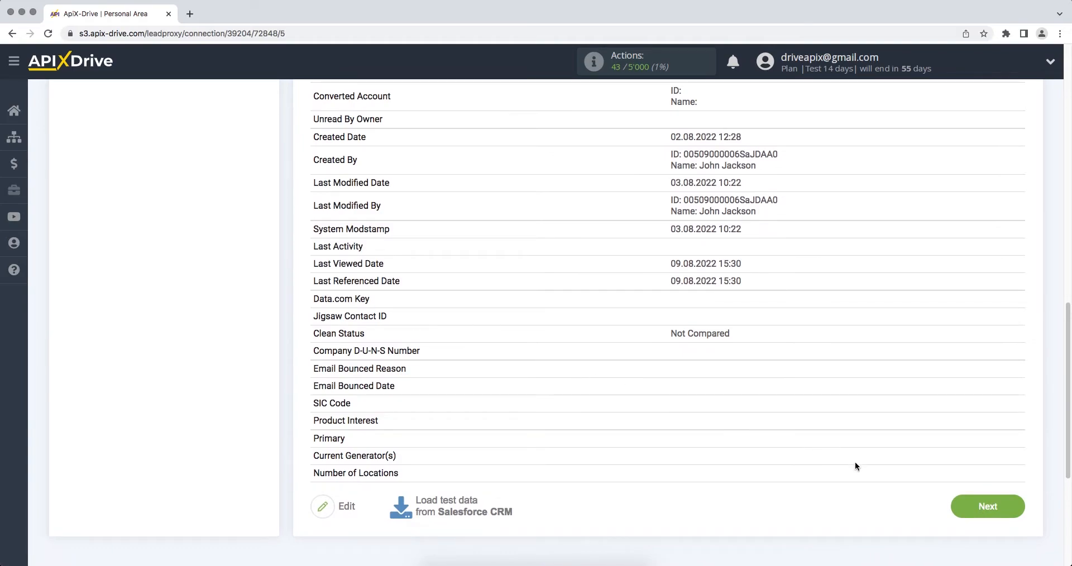
left_click(971, 510)
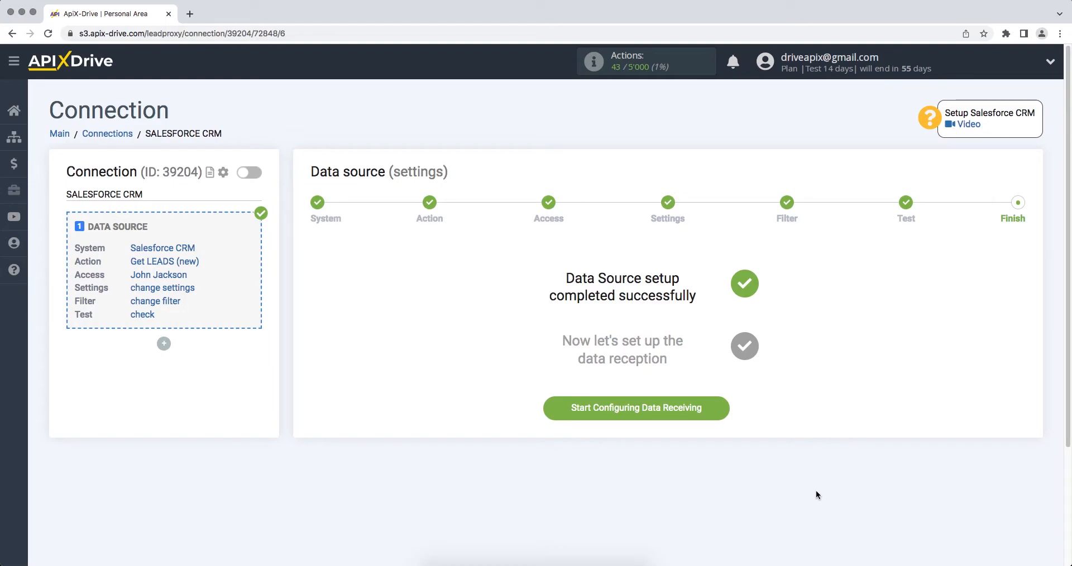
Begin configuring data receiving with ProveSource as the destination system
left_click(608, 411)
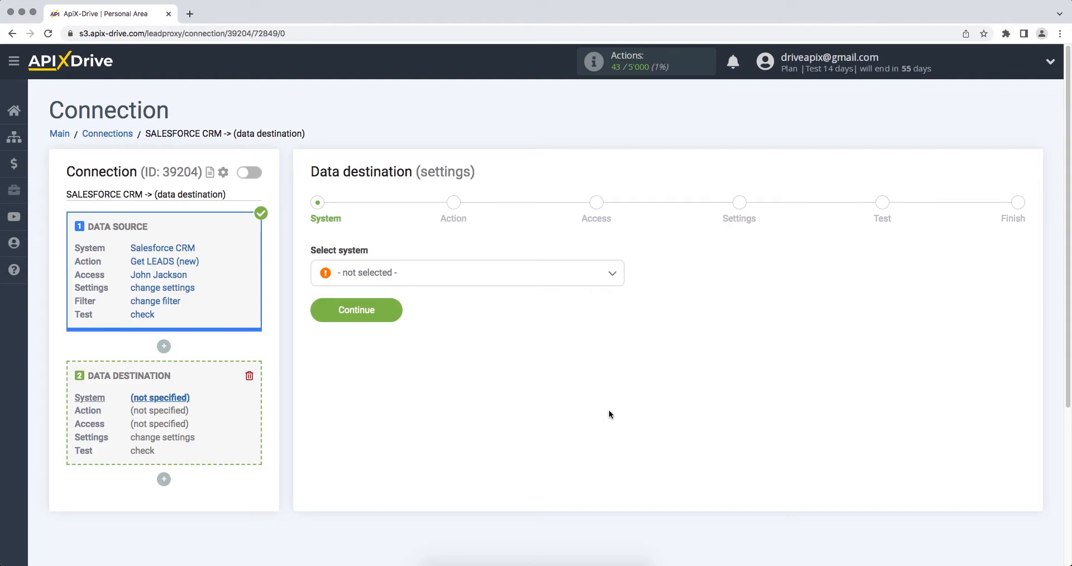
left_click(533, 273)
left_click_drag(620, 291, 620, 398)
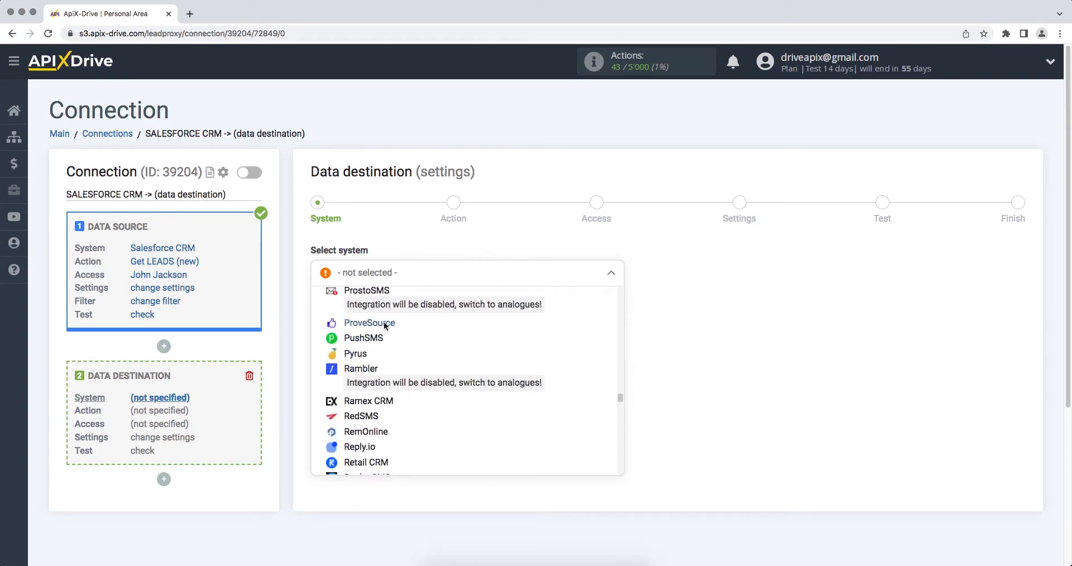
left_click(373, 323)
left_click(322, 314)
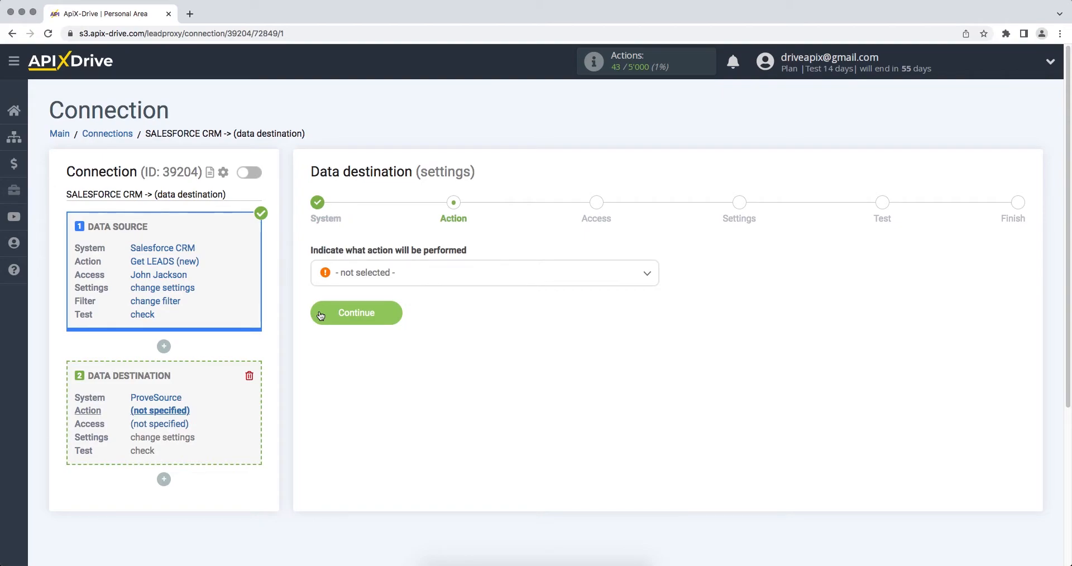
Set the destination action to Send DATA and start connecting a ProveSource account
left_click(413, 277)
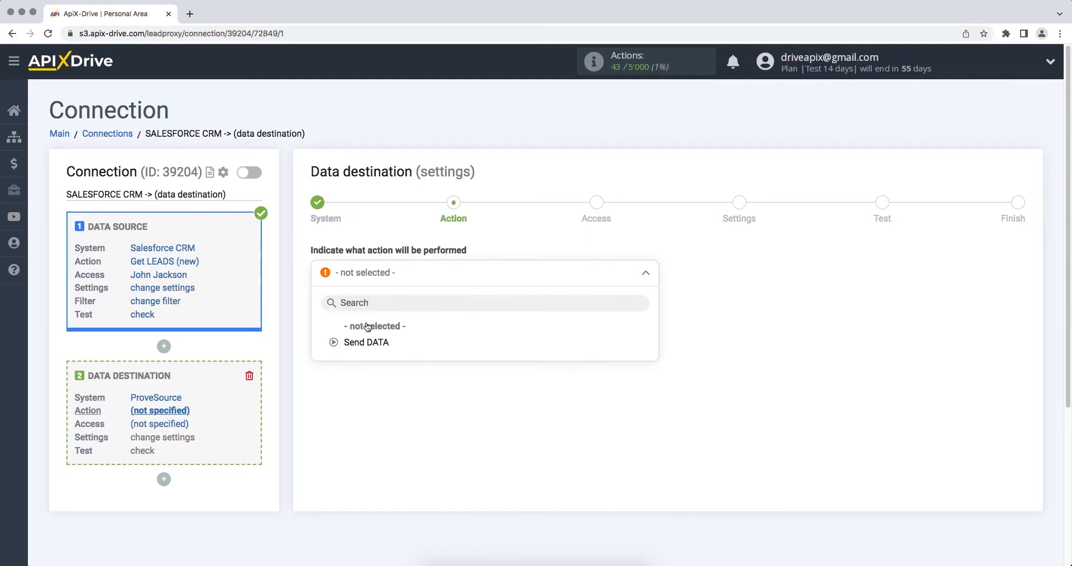
left_click(366, 343)
left_click(312, 316)
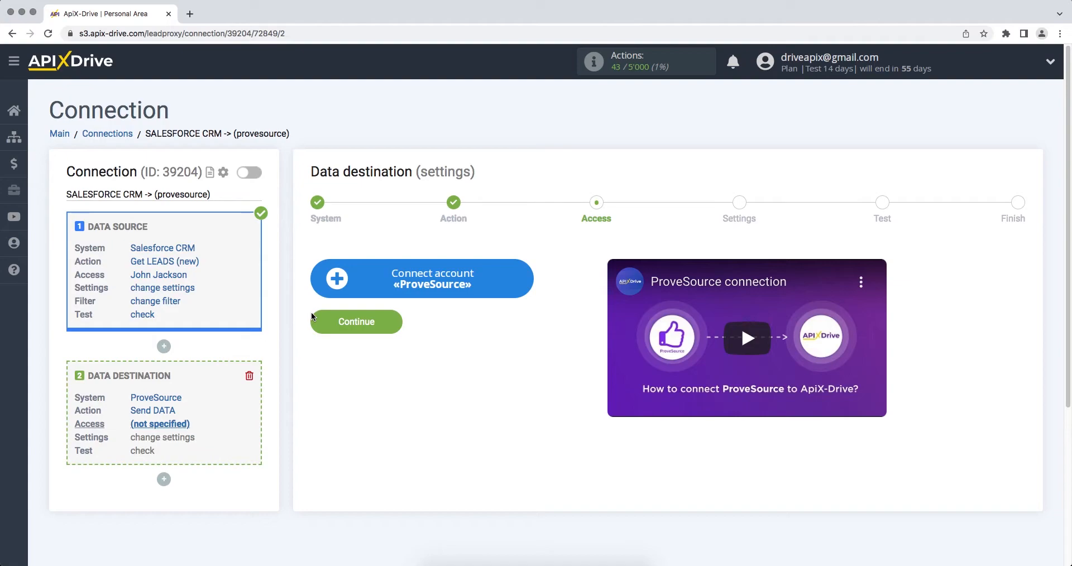
left_click(330, 286)
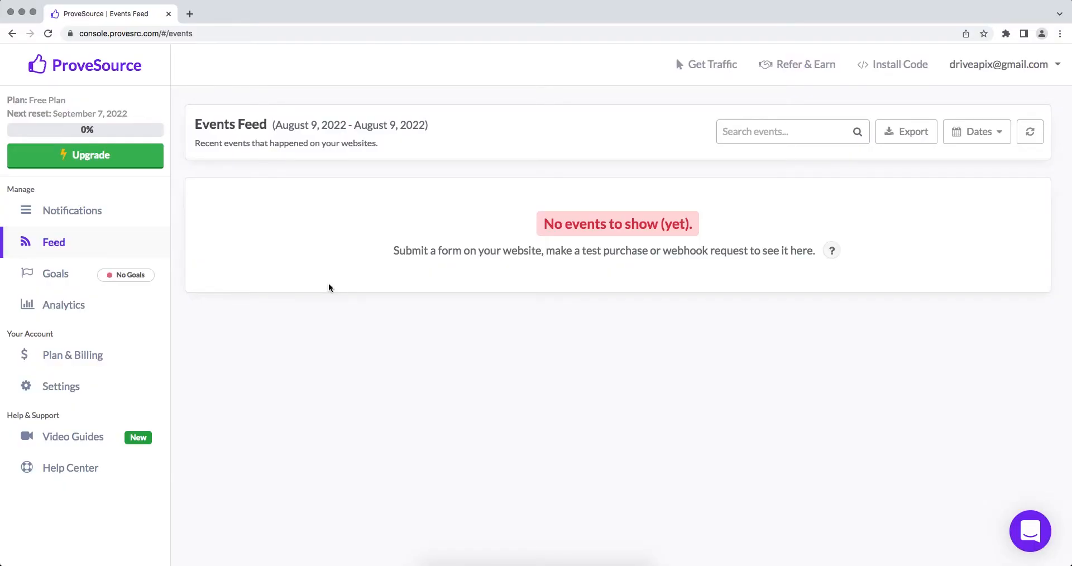
Create a new ProveSource Stream notification tracked through a webhook
left_click(72, 210)
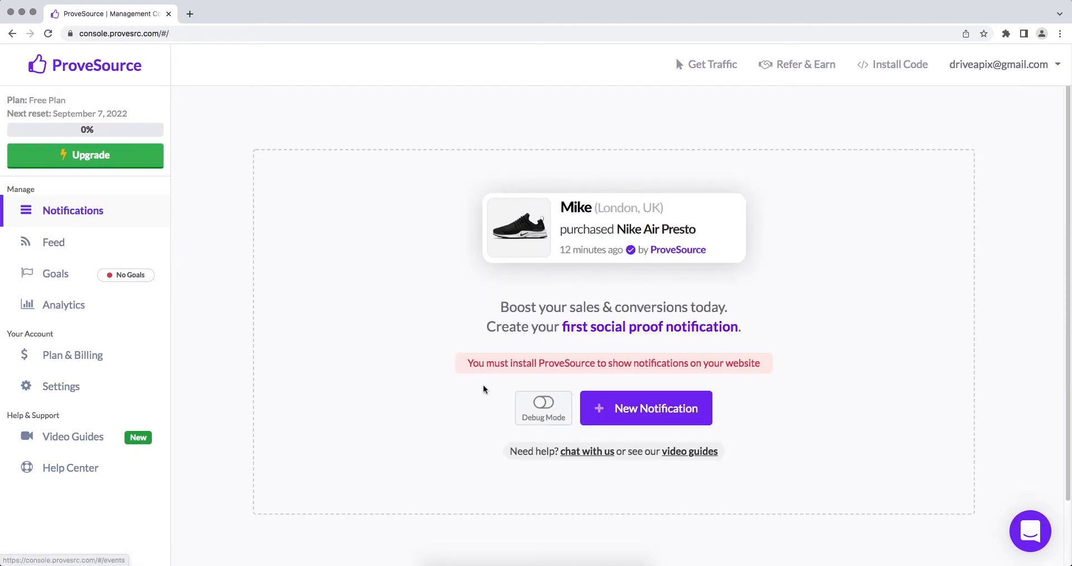
left_click(642, 409)
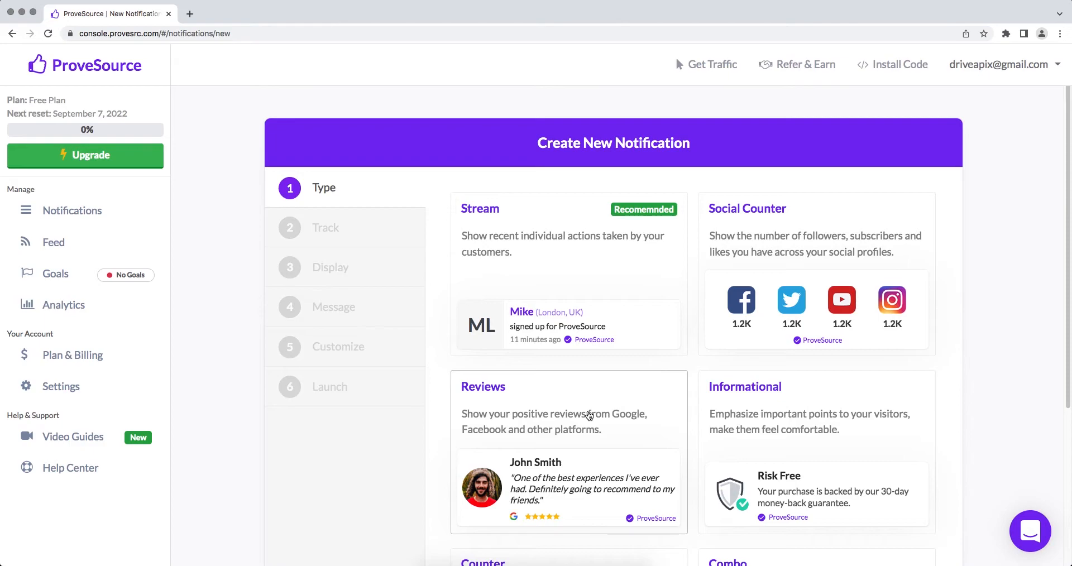
left_click(568, 312)
left_click(624, 298)
scroll(624, 298, "down", 6)
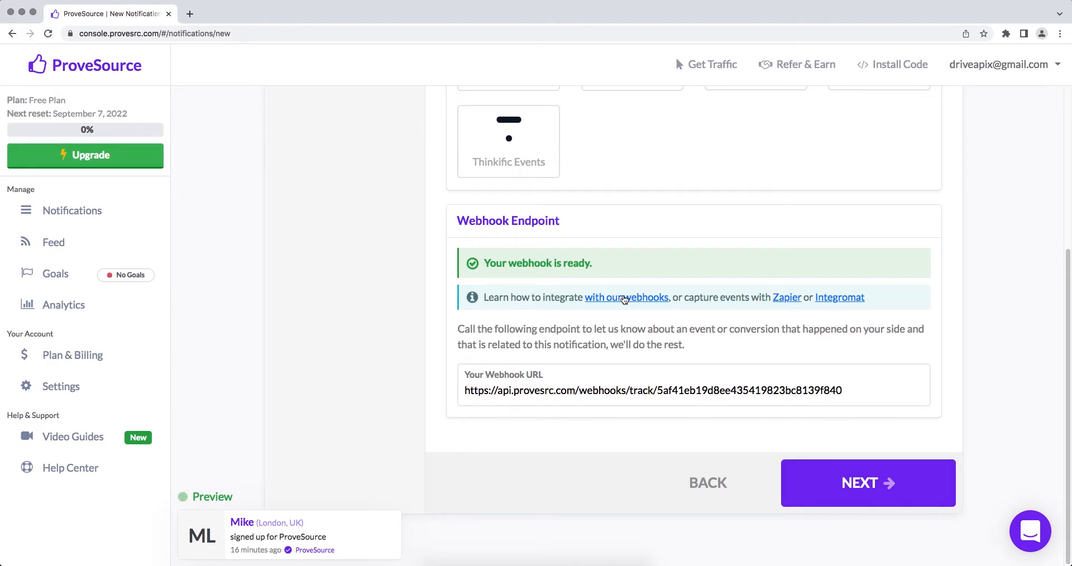
Copy the ProveSource webhook URL into ApiX-Drive's URL for sending data field
left_click(480, 391)
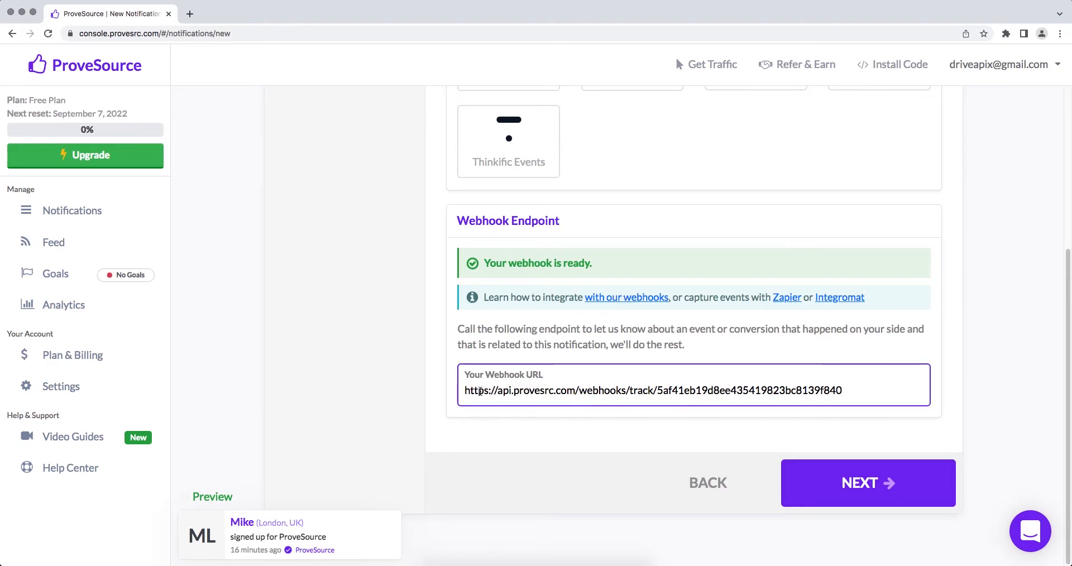
left_click_drag(481, 393, 843, 392)
right_click(843, 393)
left_click(832, 416)
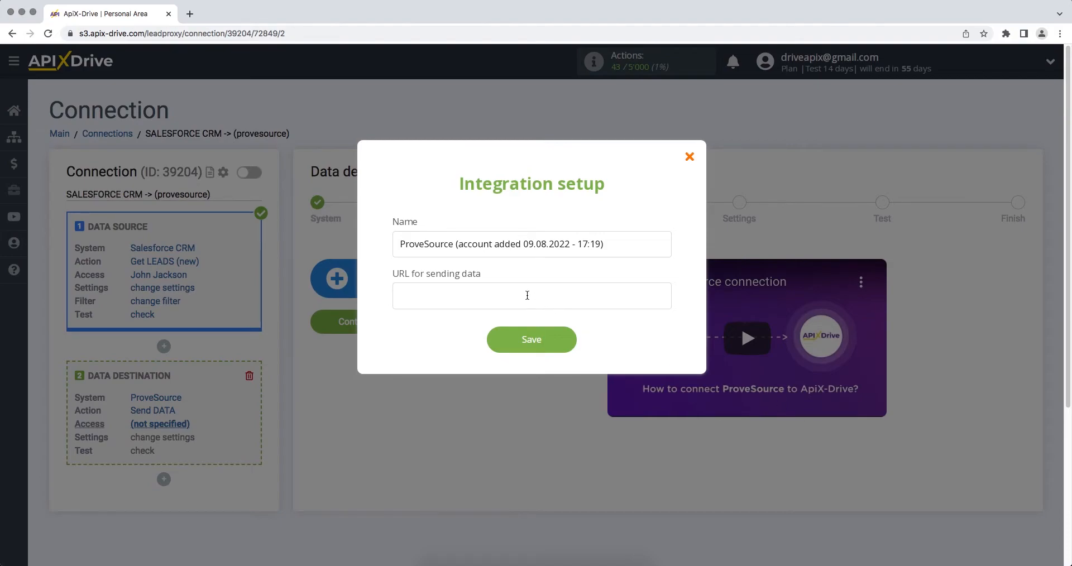
right_click(527, 295)
left_click(549, 367)
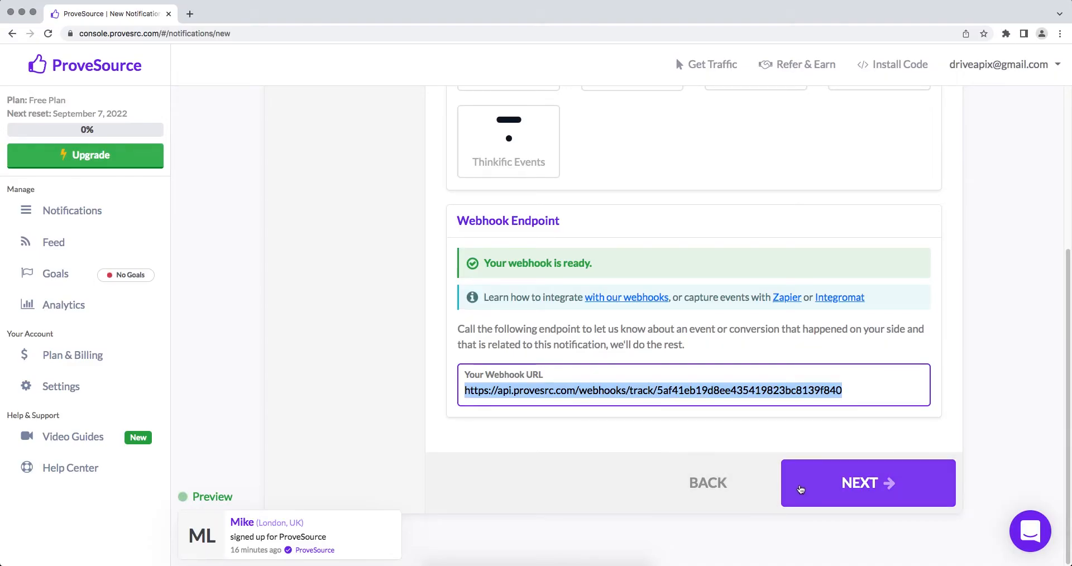
Add apix-drive.com as a page where the notification is displayed
left_click(800, 490)
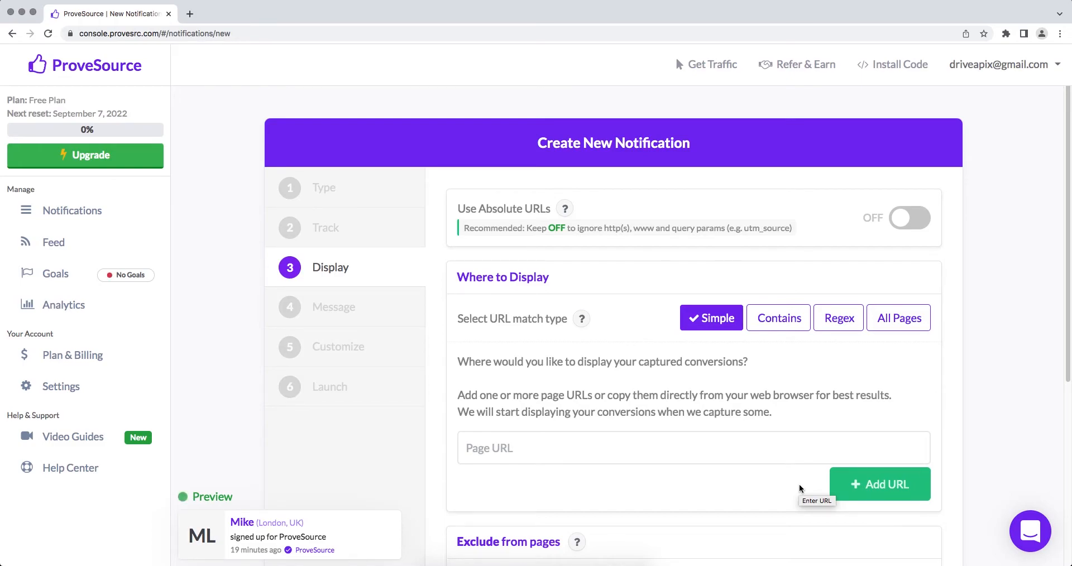
left_click(615, 448)
type("api")
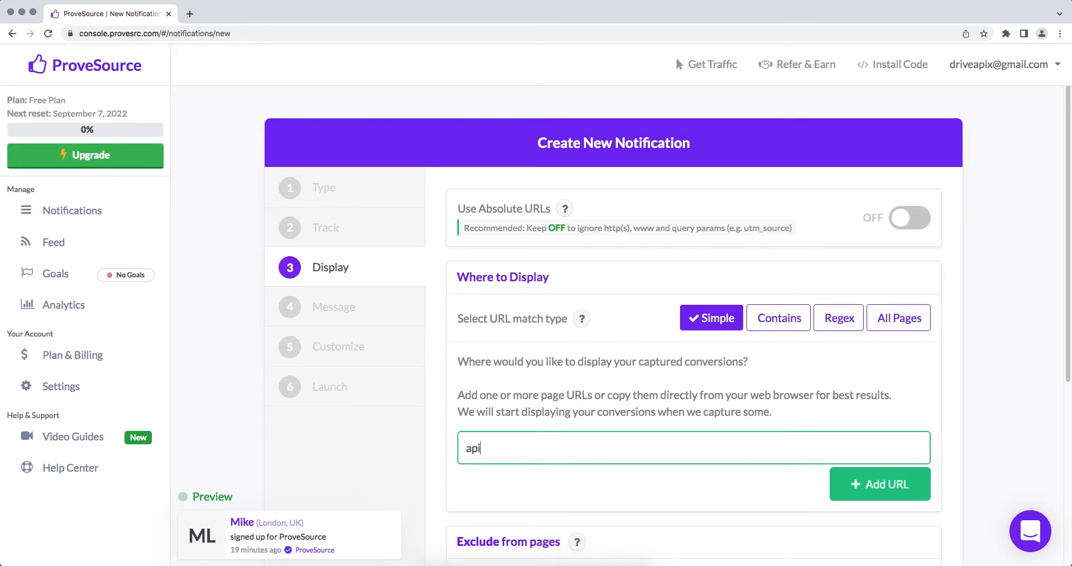
type("x-drive.com")
left_click(843, 490)
Add apix-drive.com to the excluded pages and advance to the Message step
scroll(781, 391, "down", 5)
left_click(686, 357)
type("apix-dr")
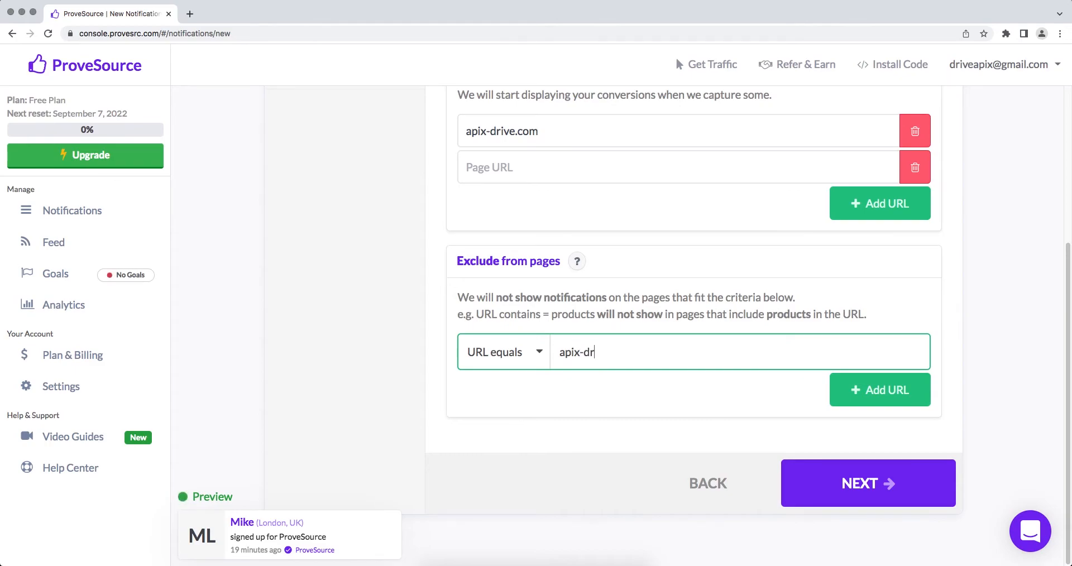
type("ive.com")
left_click(862, 397)
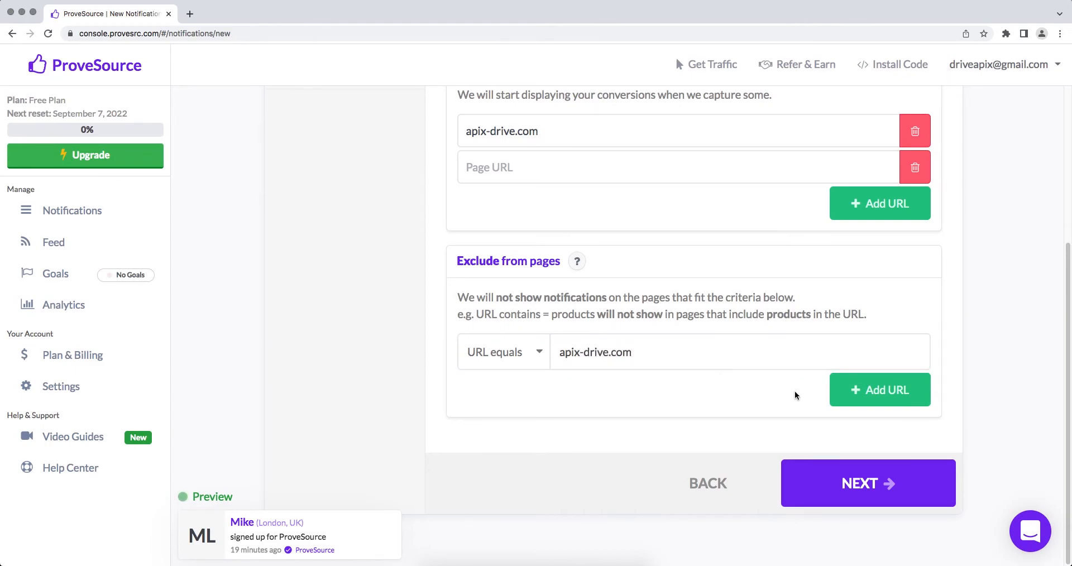
left_click(842, 519)
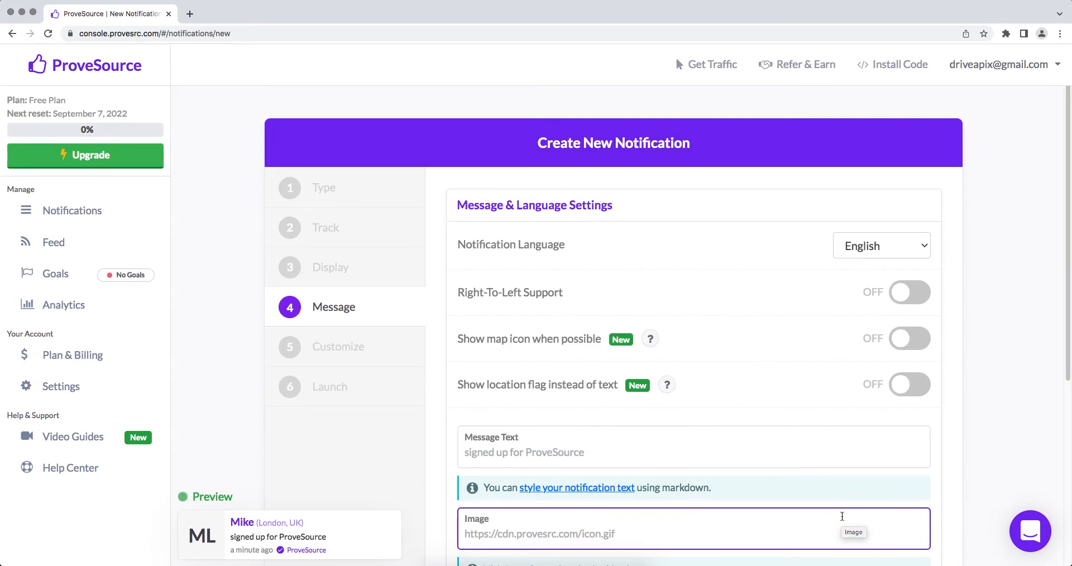
Enter "Message text" as the notification message and pass through the Customize step
left_click(620, 452)
type("Message text")
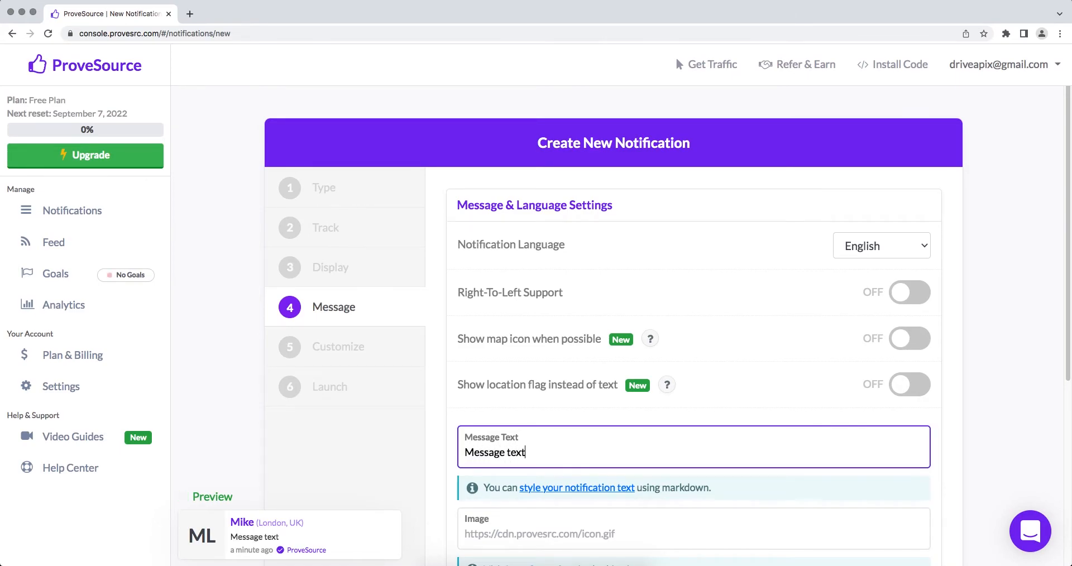
scroll(614, 335, "down", 4)
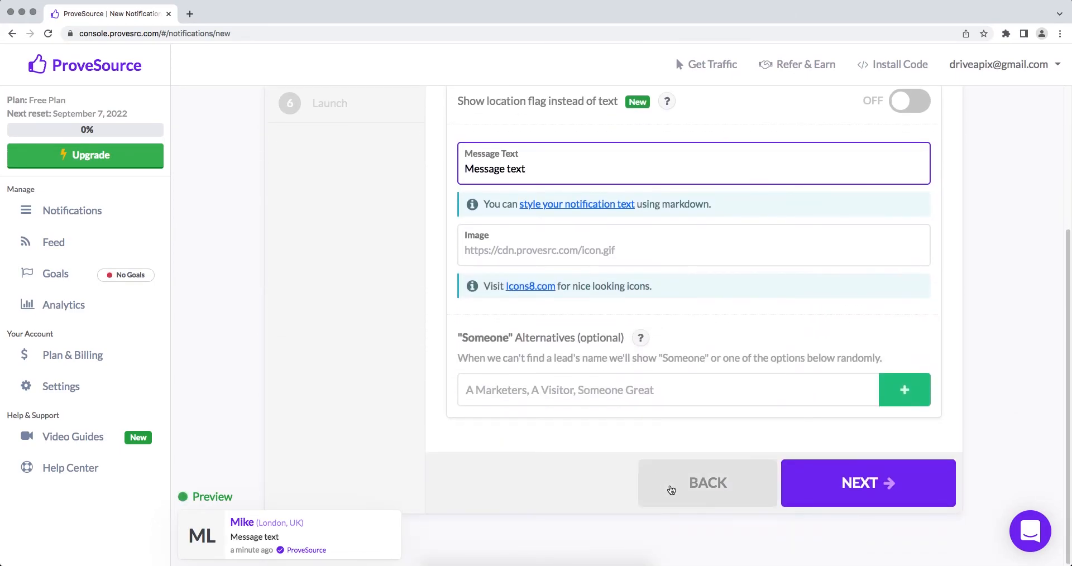
left_click(809, 491)
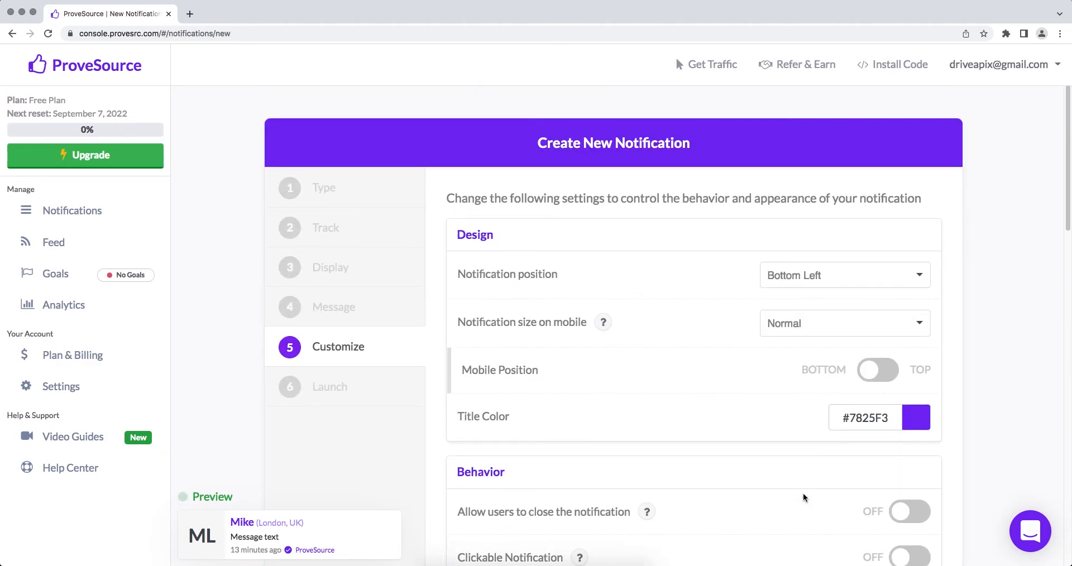
scroll(804, 497, "down", 15)
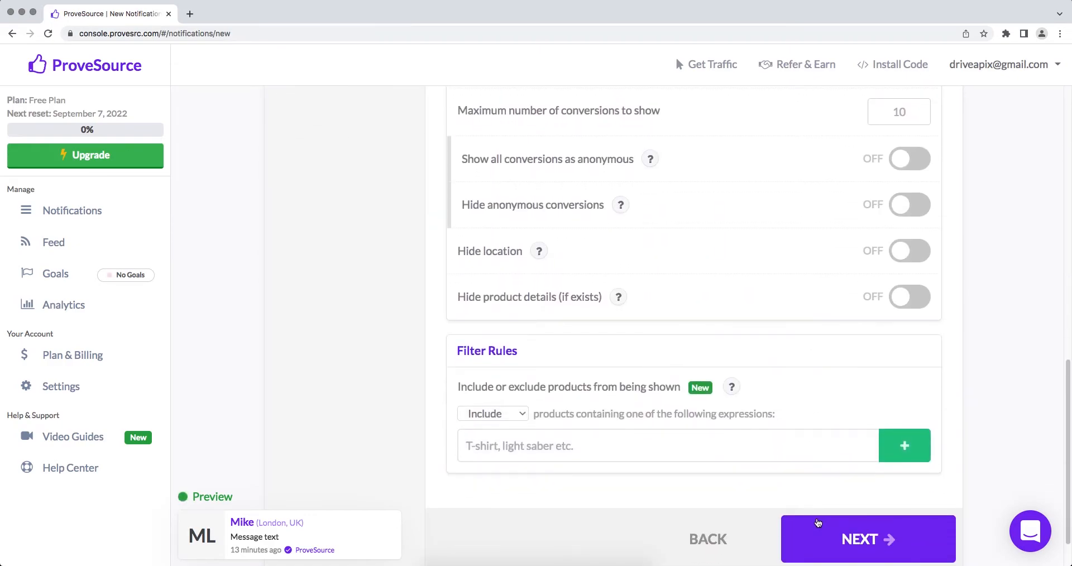
left_click(818, 523)
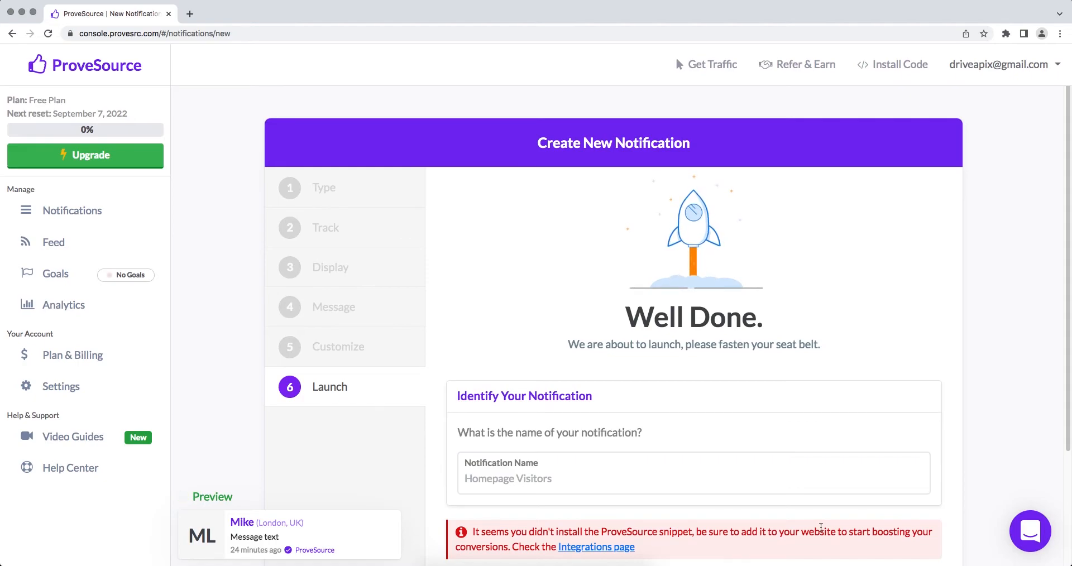
Name the notification ApiX-Drive and launch it
left_click(718, 490)
type("A")
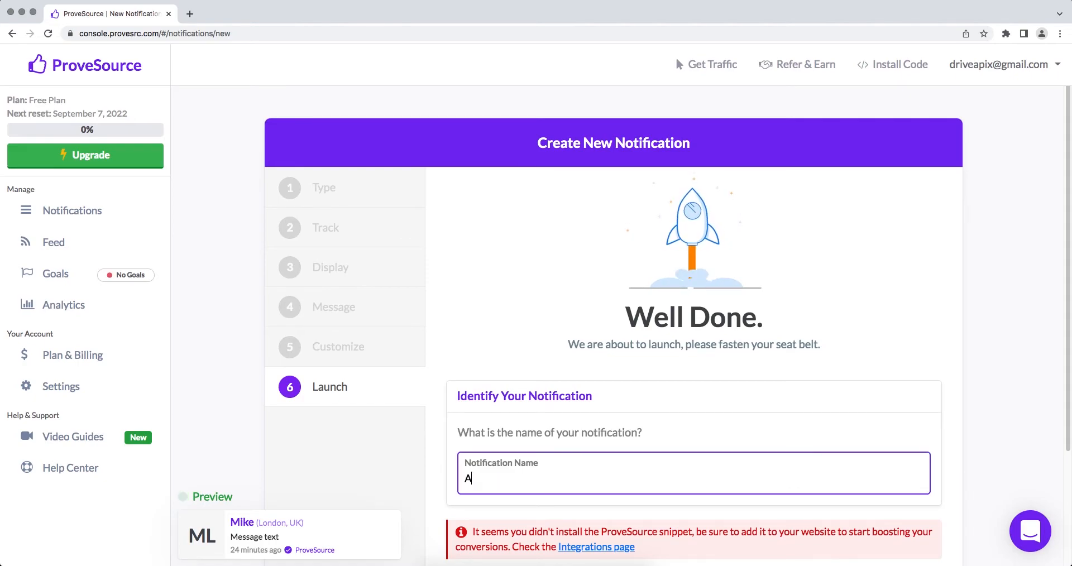
type("piX-Drive")
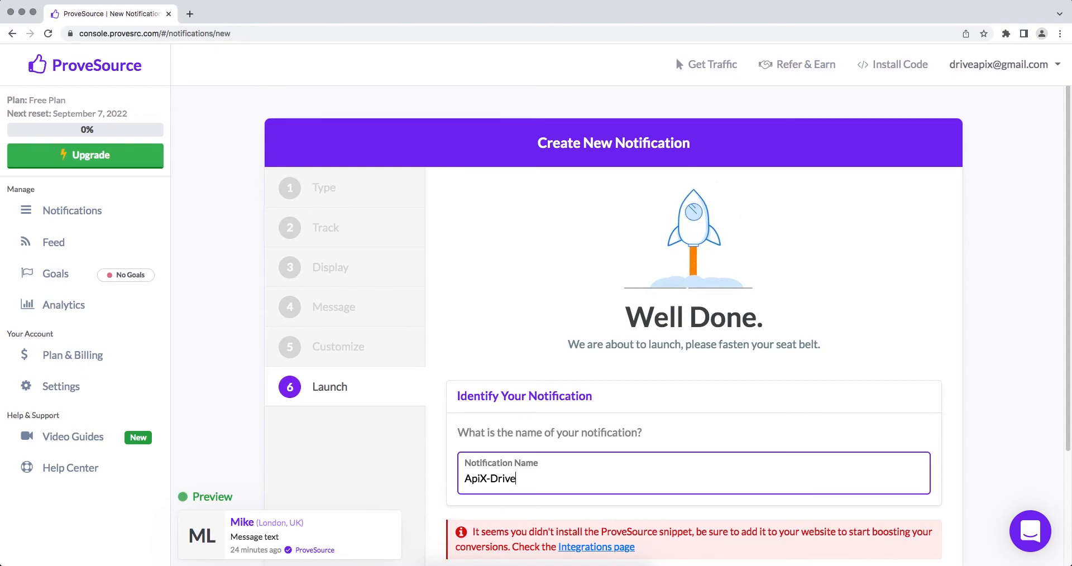
scroll(766, 522, "down", 3)
left_click(852, 507)
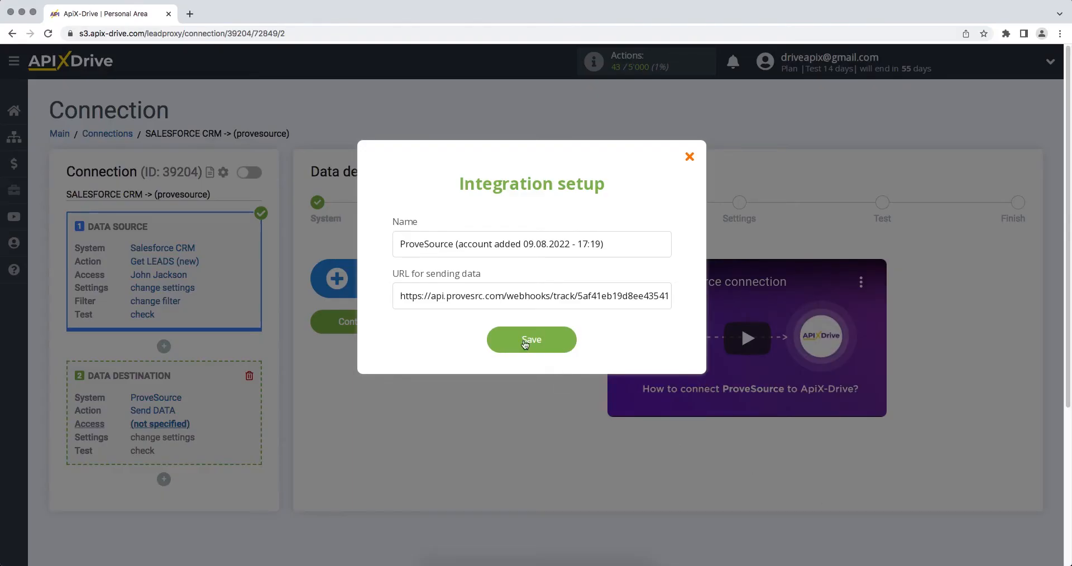
Save the ProveSource connection, select that login, and continue to destination settings
left_click(525, 342)
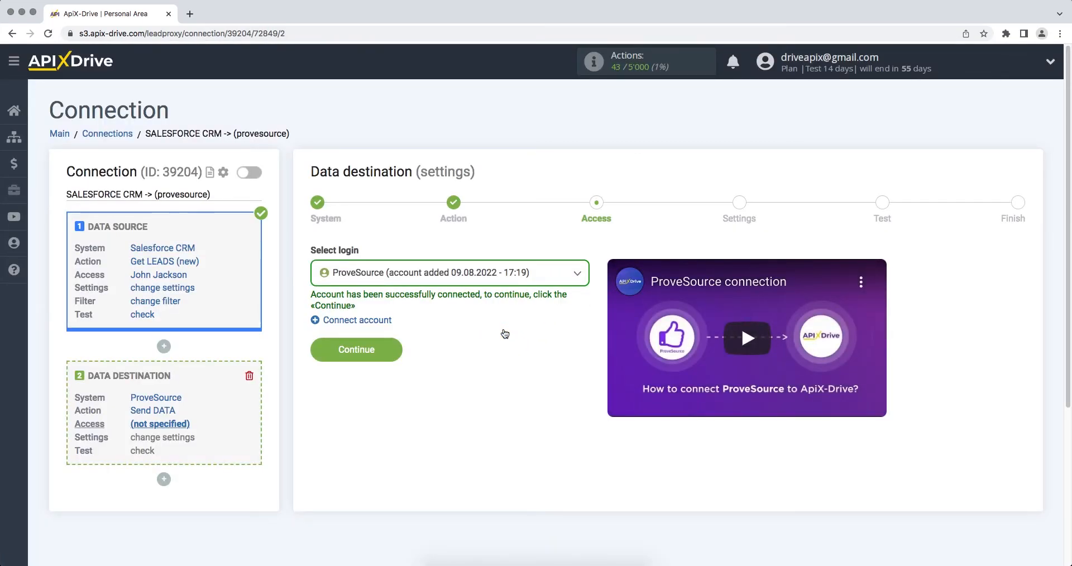
left_click(478, 274)
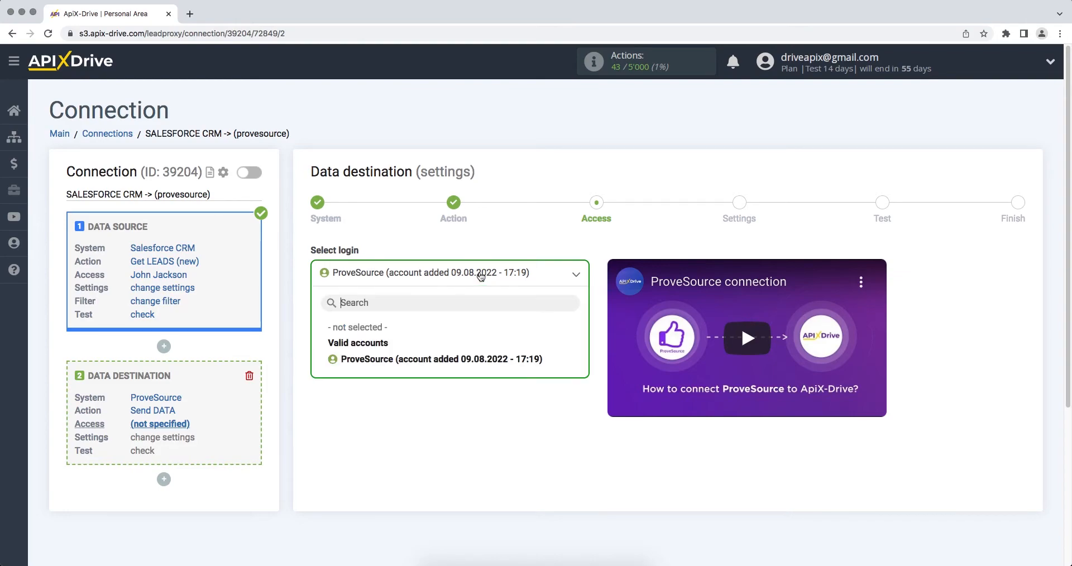
left_click(476, 356)
left_click(366, 352)
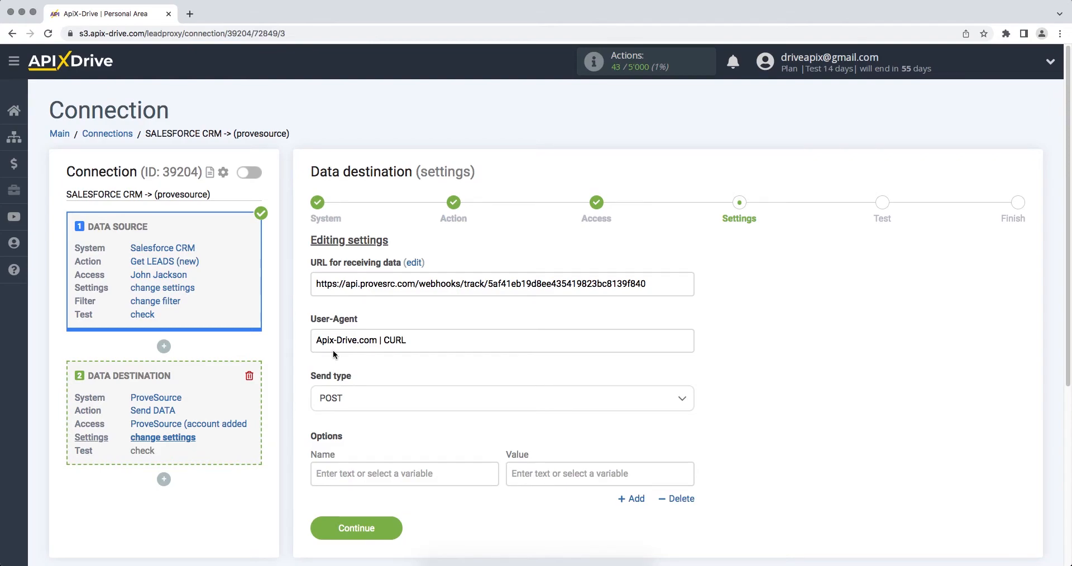
Set Send type to POST json and map a Name option to the lead's Full Name
left_click(360, 406)
left_click(359, 452)
left_click(323, 475)
type("Name")
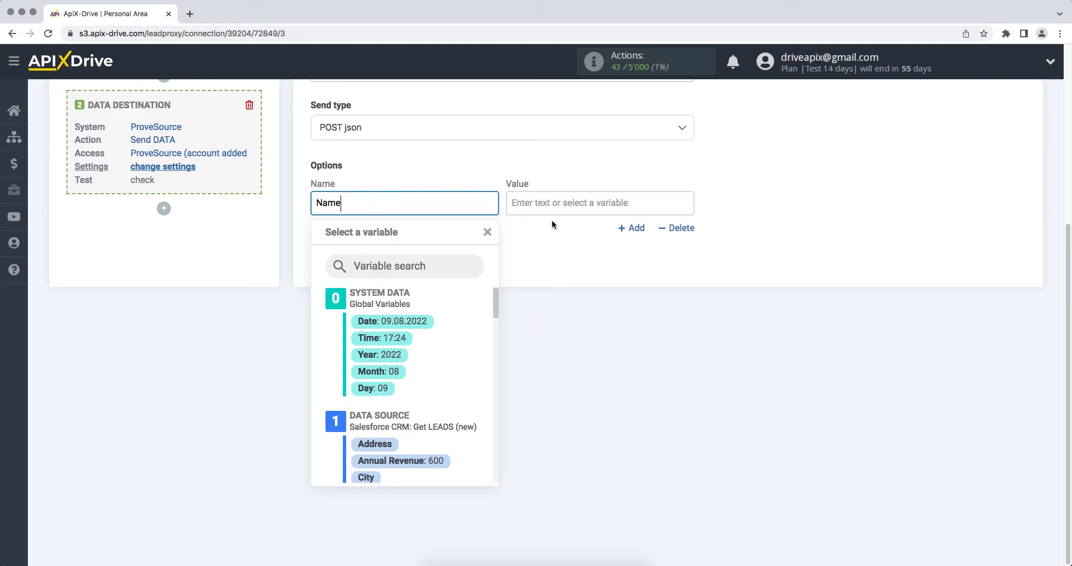
left_click(553, 202)
left_click_drag(693, 296, 690, 378)
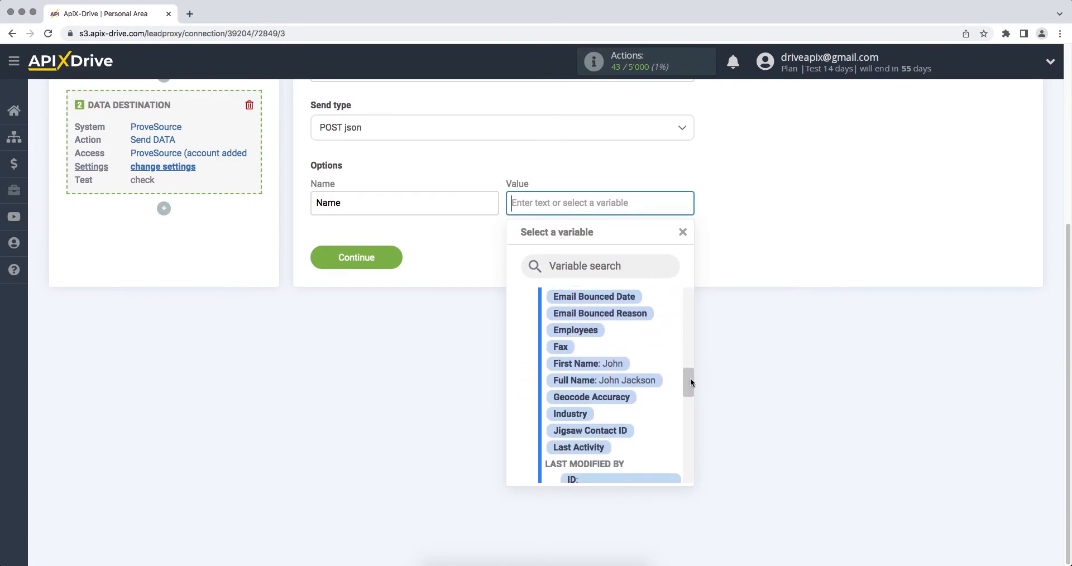
left_click(642, 375)
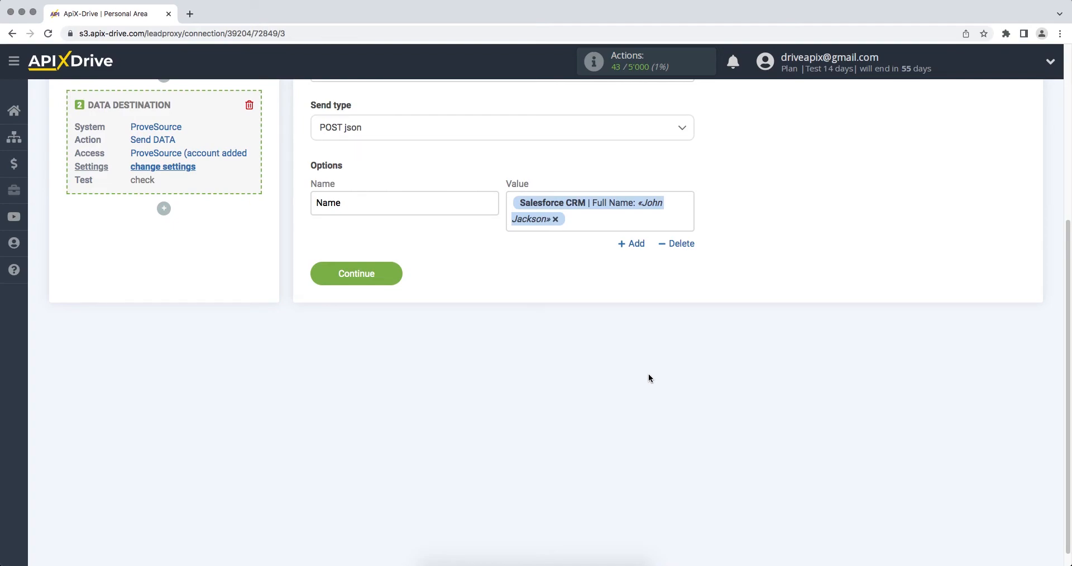
Add an Email option mapped to the lead's Email field
left_click(630, 244)
left_click(458, 262)
type("Email")
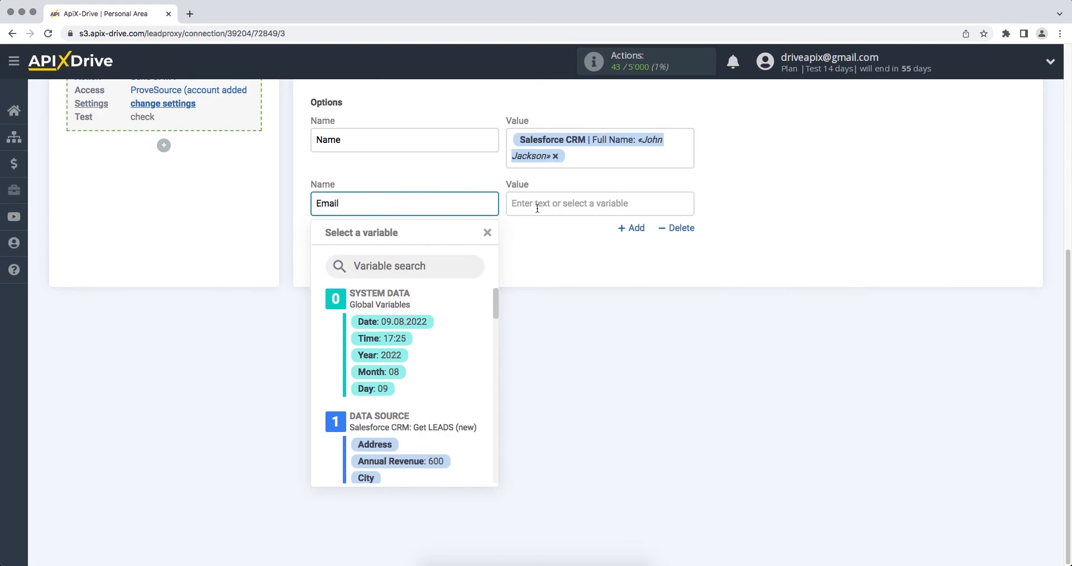
key("Tab")
left_click_drag(686, 296, 695, 362)
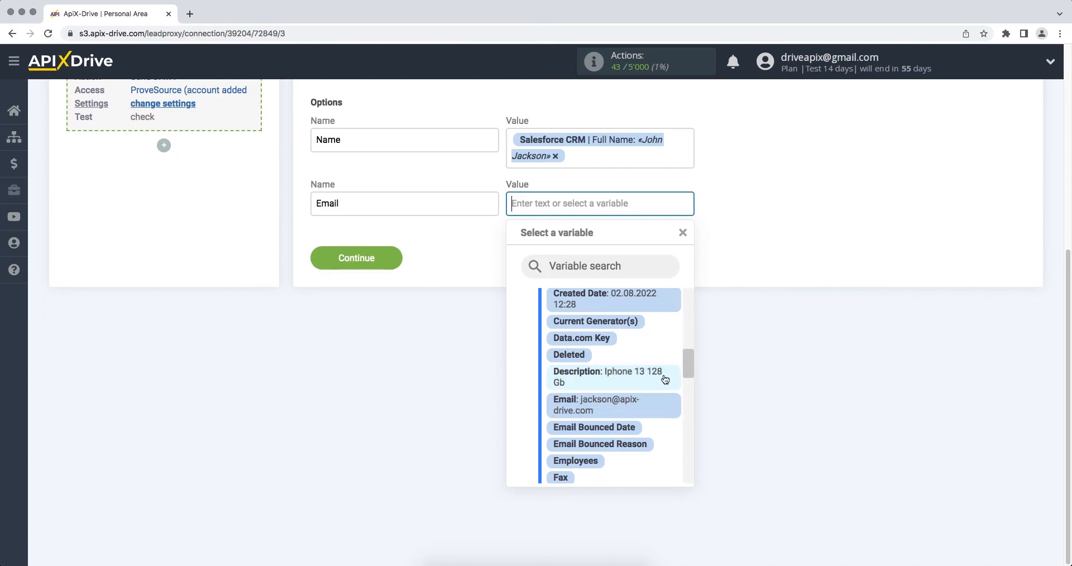
left_click(638, 412)
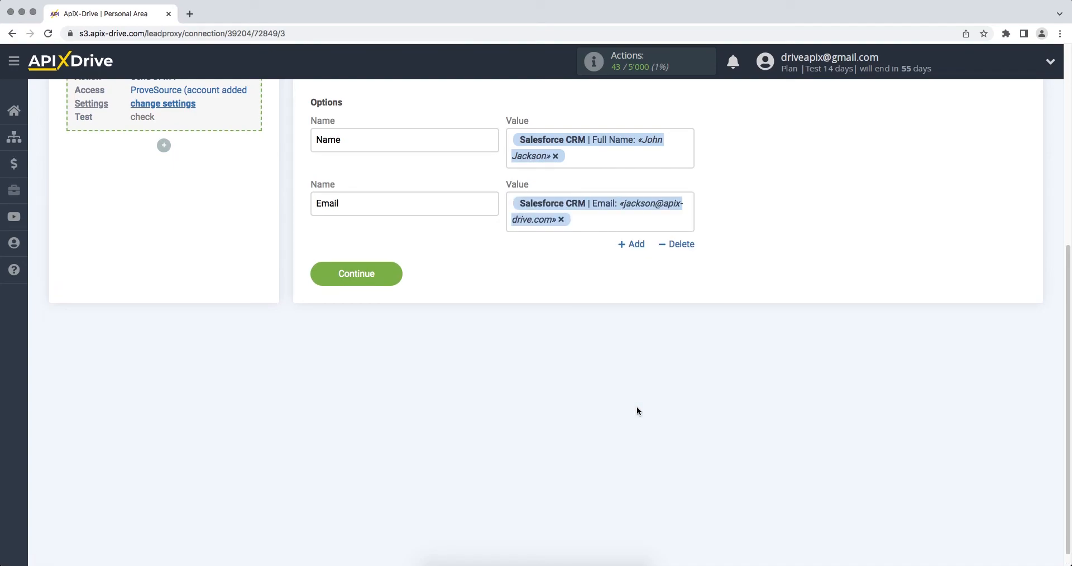
Save the settings, send test data to ProveSource, and inspect the received webhook event
left_click(341, 279)
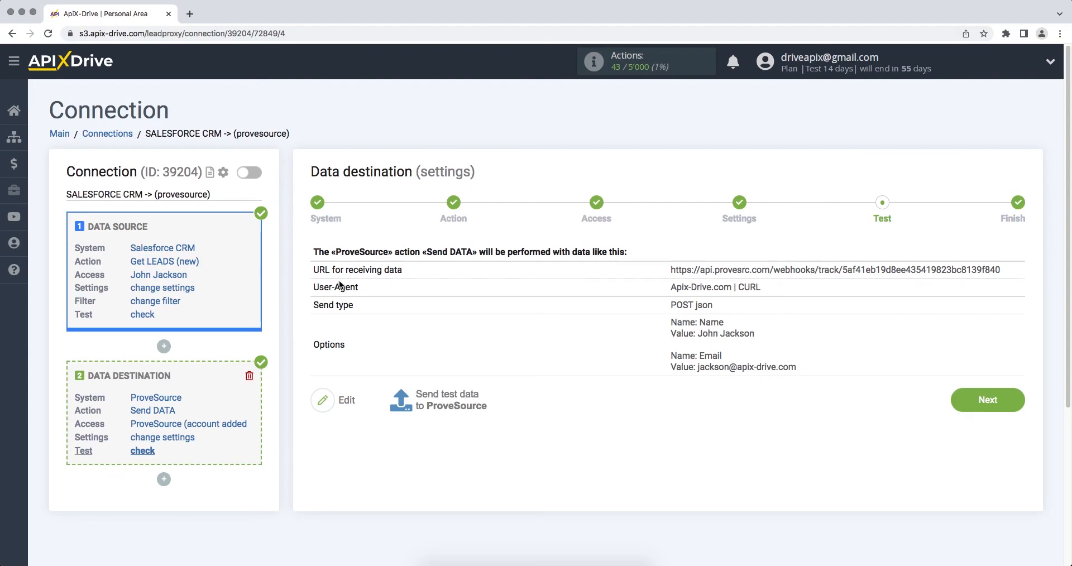
left_click(424, 402)
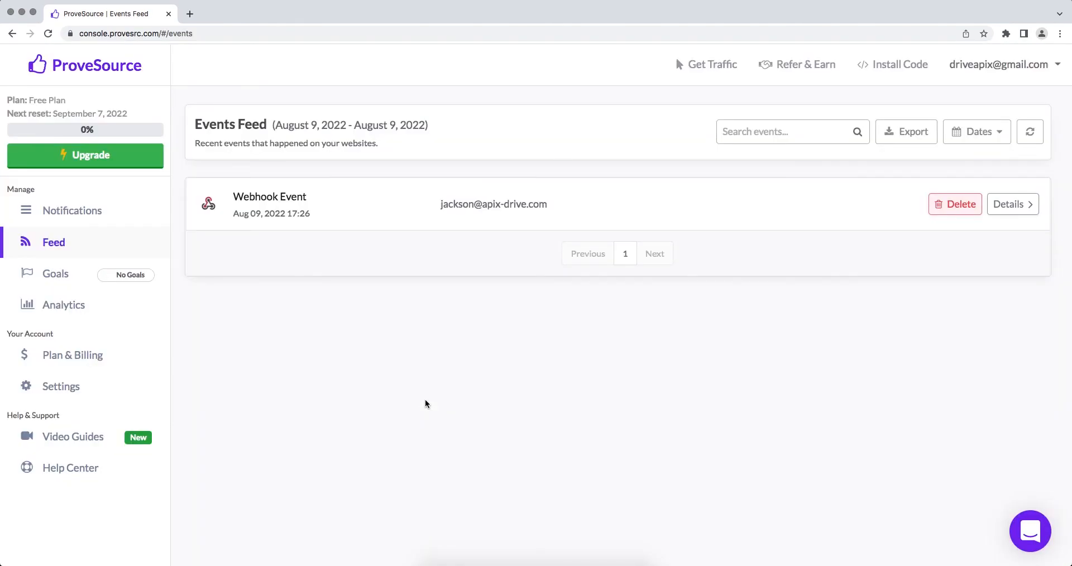
left_click(451, 217)
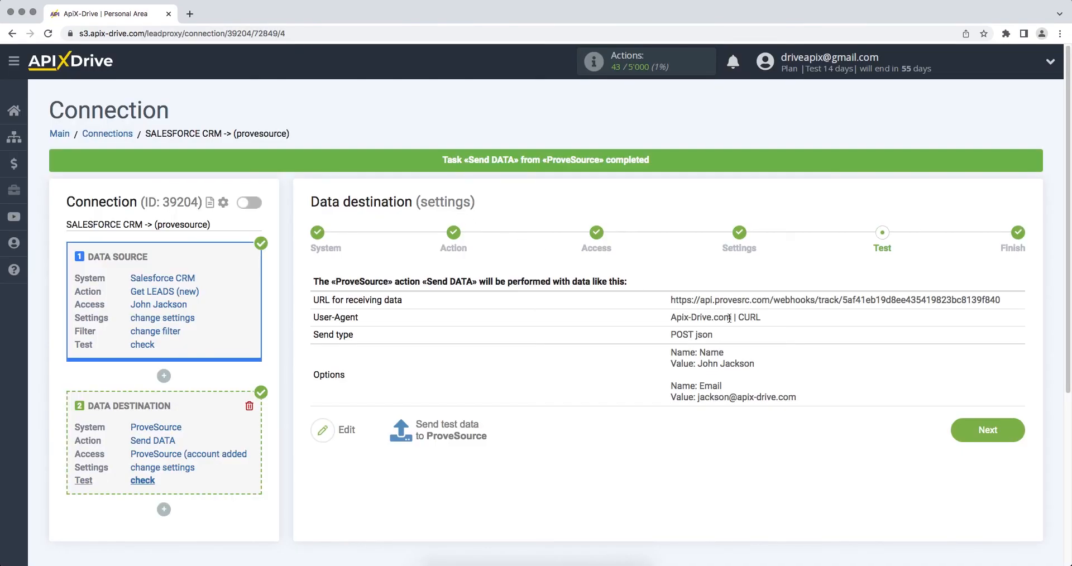
Complete the SALESFORCE CRM -> provesource connection, enable its auto-update and save a 5-minute update interval
left_click(958, 434)
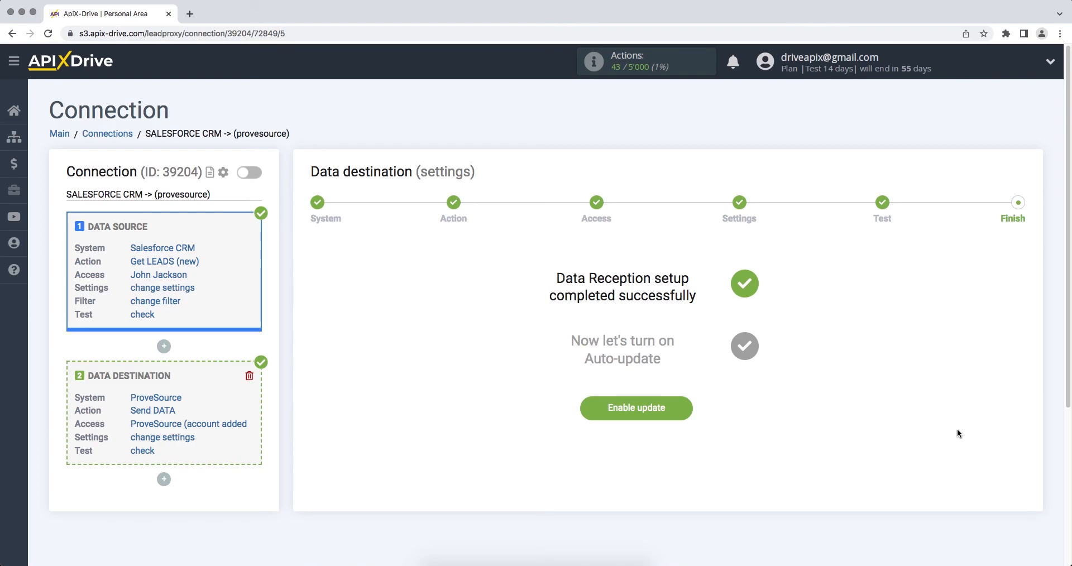
left_click(604, 412)
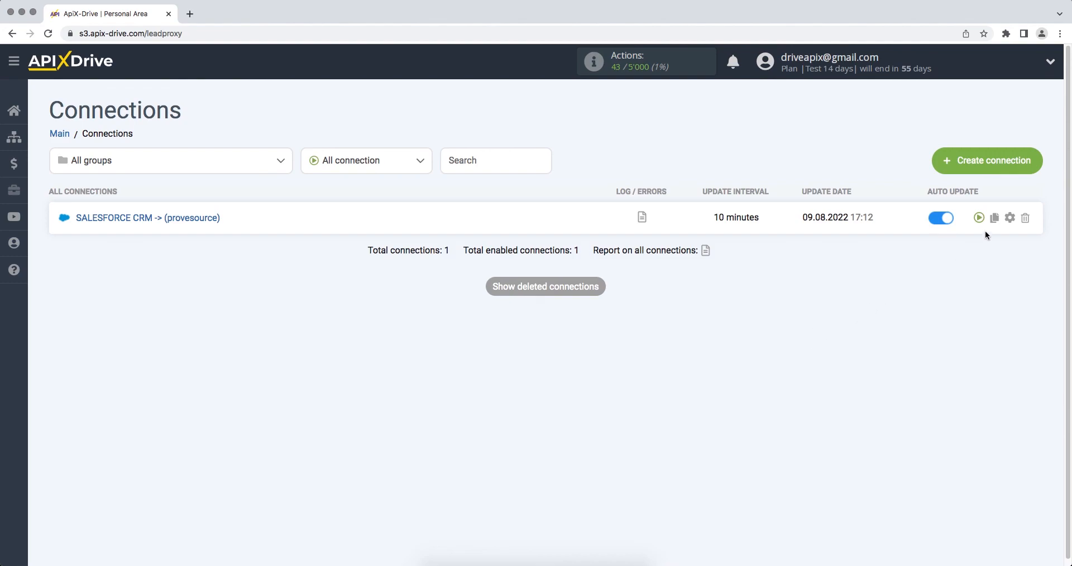
left_click(1010, 217)
left_click(643, 319)
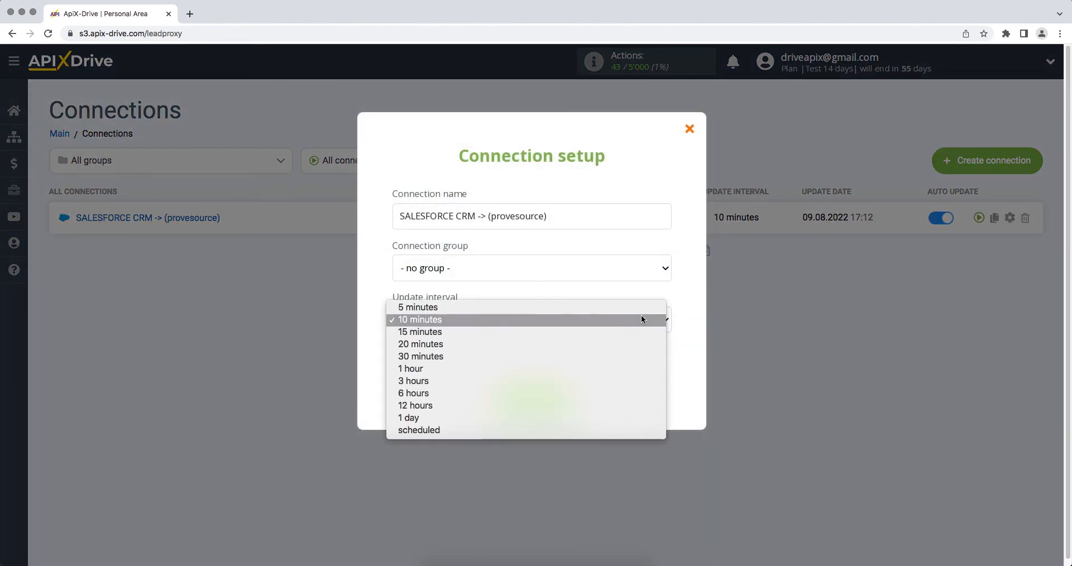
left_click(641, 308)
left_click(529, 395)
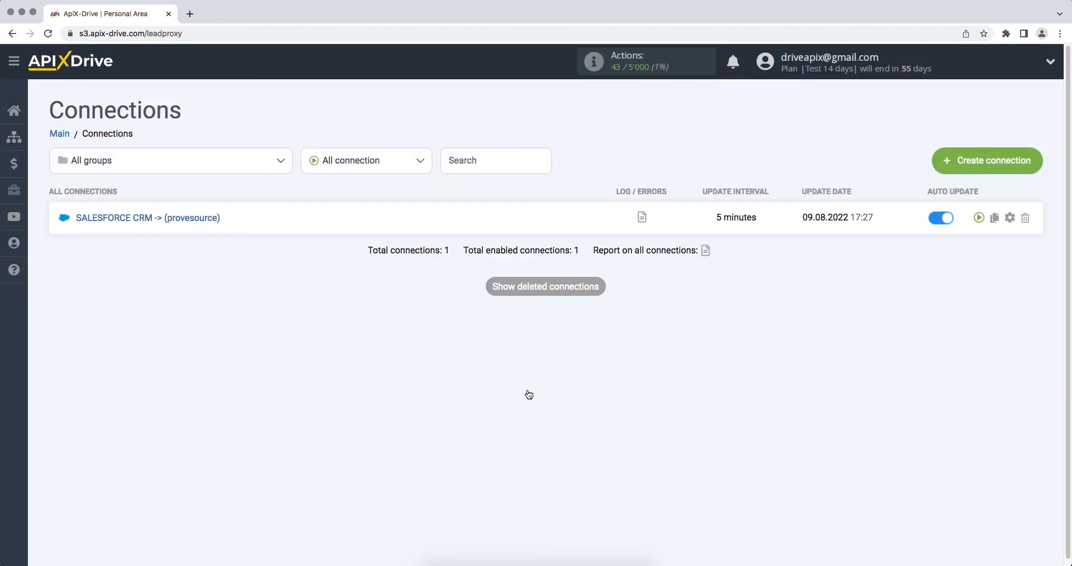